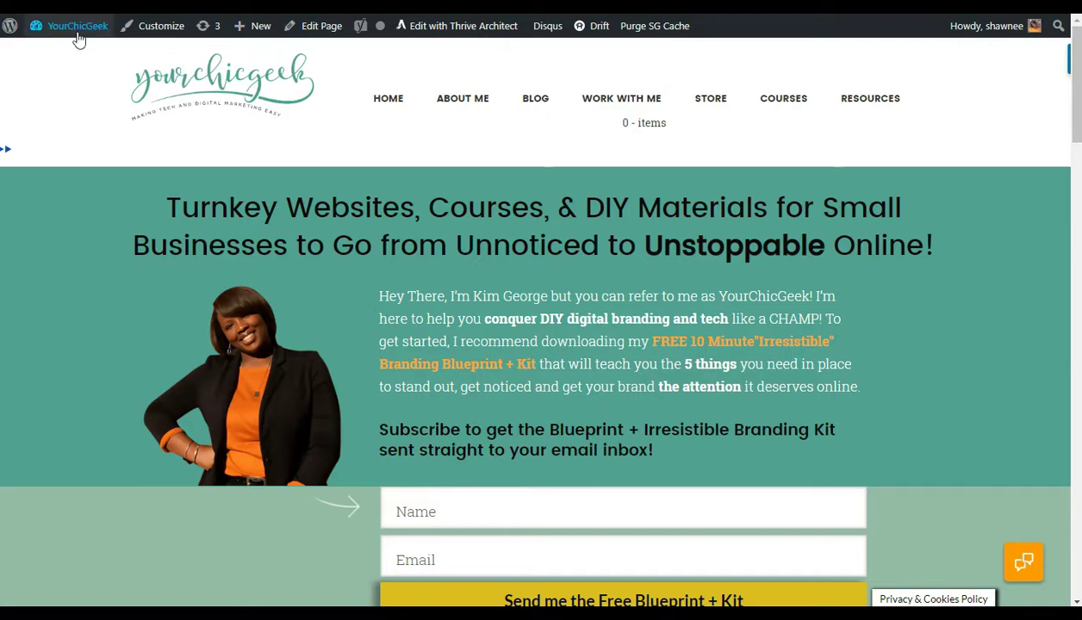
# Open the site's WordPress dashboard and start a new page
pyautogui.moveTo(76, 39)
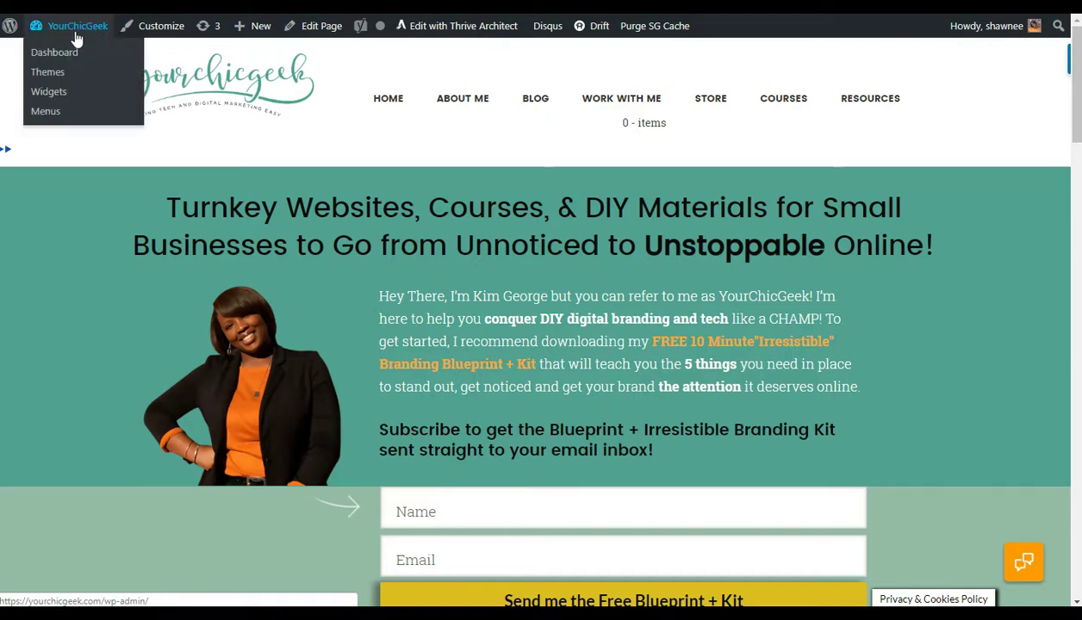
pyautogui.click(121, 109)
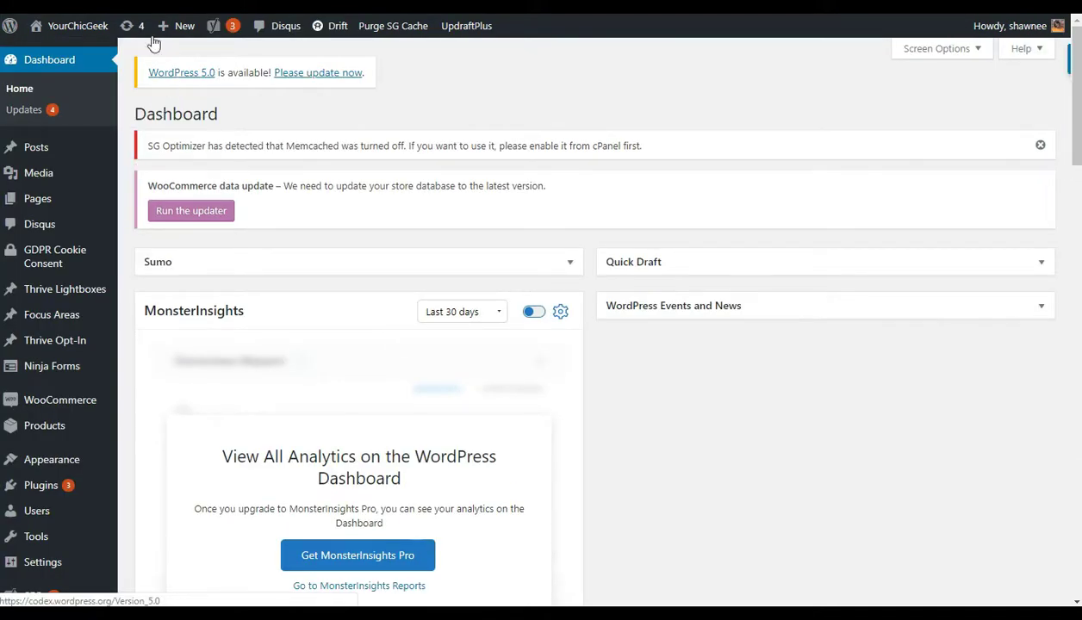
pyautogui.moveTo(188, 35)
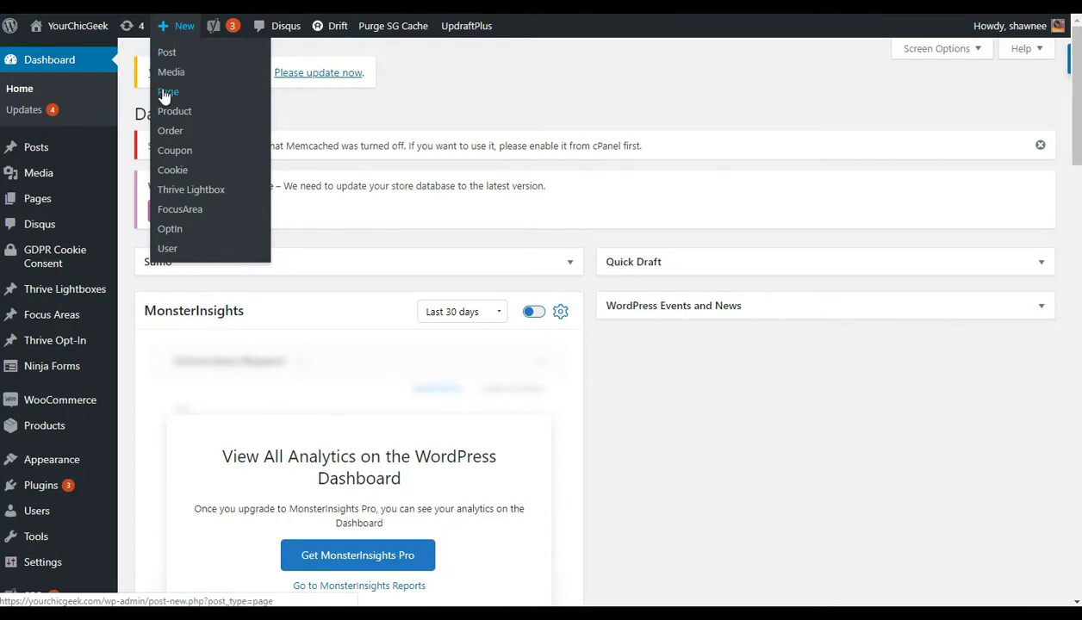
pyautogui.click(228, 93)
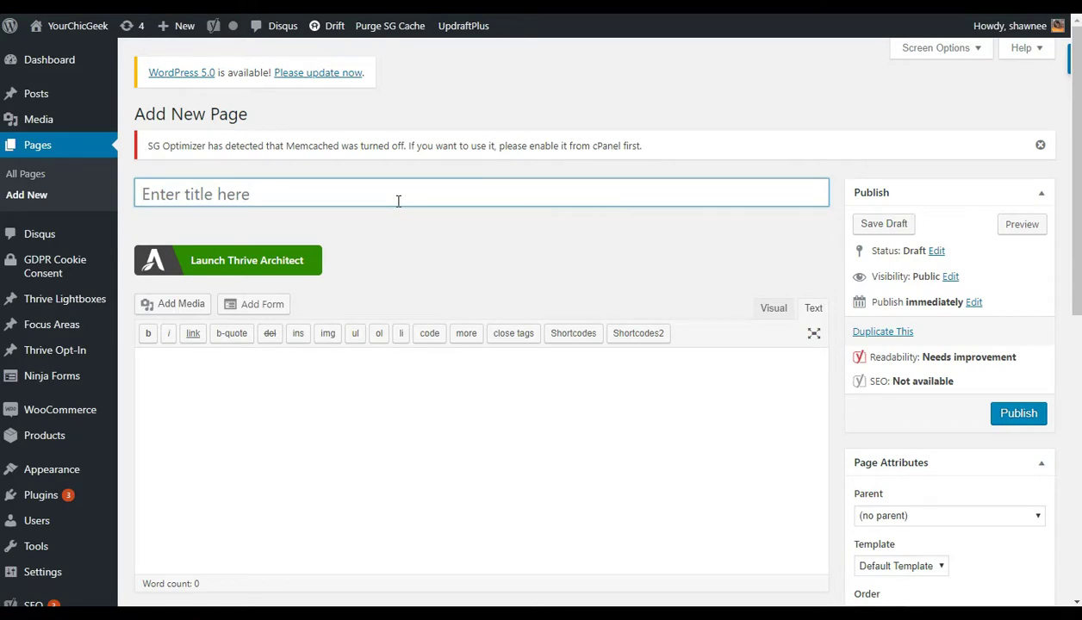
# Title the new page "Test Adding a new Page to Create an Animated GIF with Filmora" and publish it
pyautogui.write('Tes')
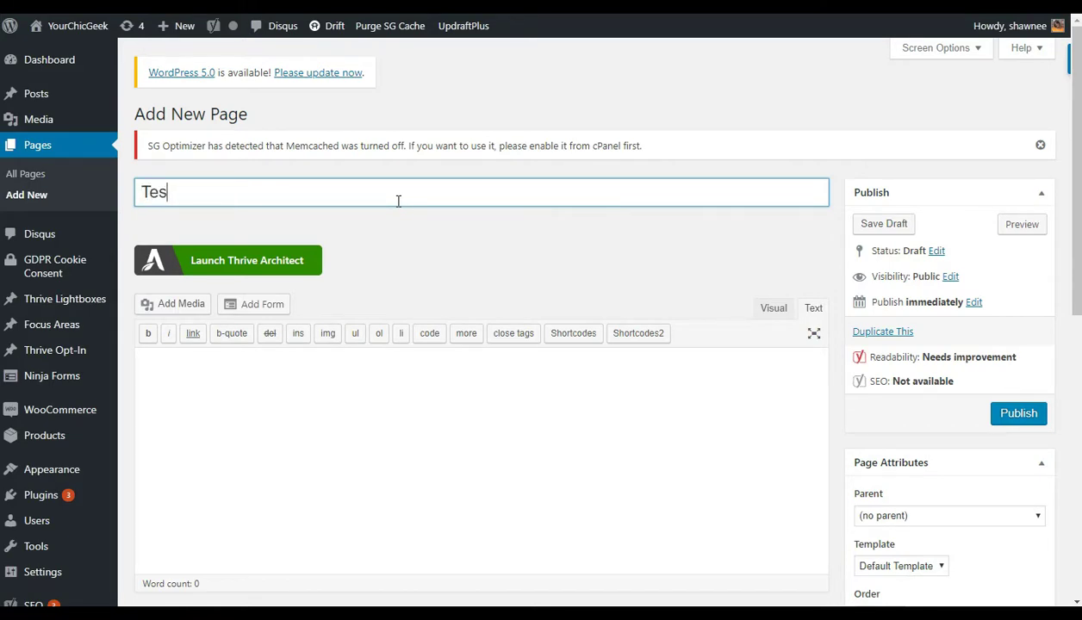
pyautogui.write('t Pa')
pyautogui.press('BackSpace')
pyautogui.press('BackSpace')
pyautogui.write('Adding a new ')
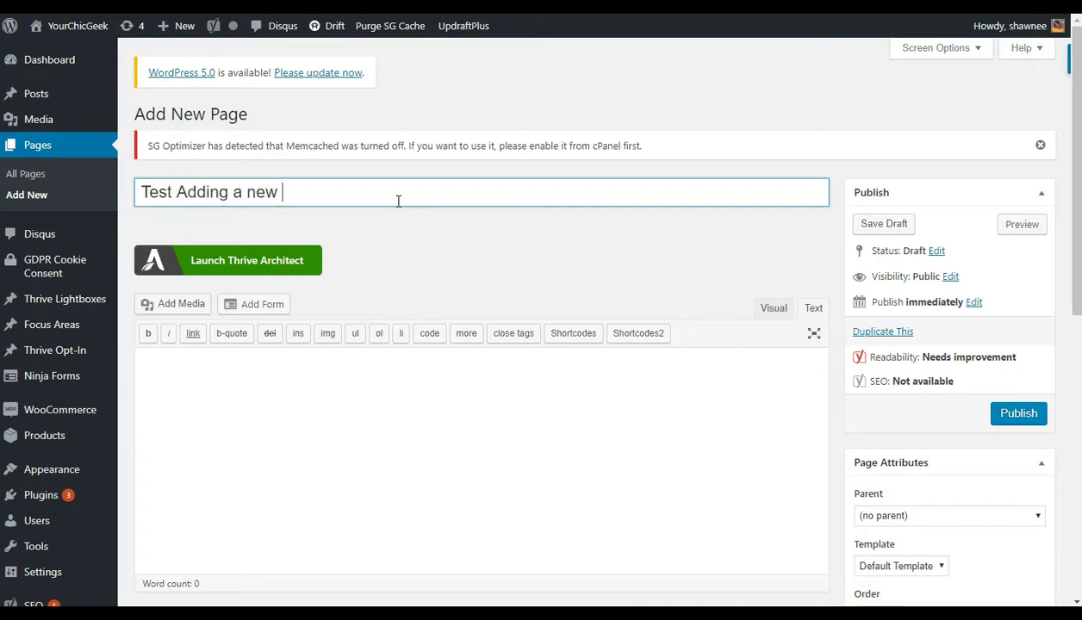
pyautogui.write('Page to Create an T')
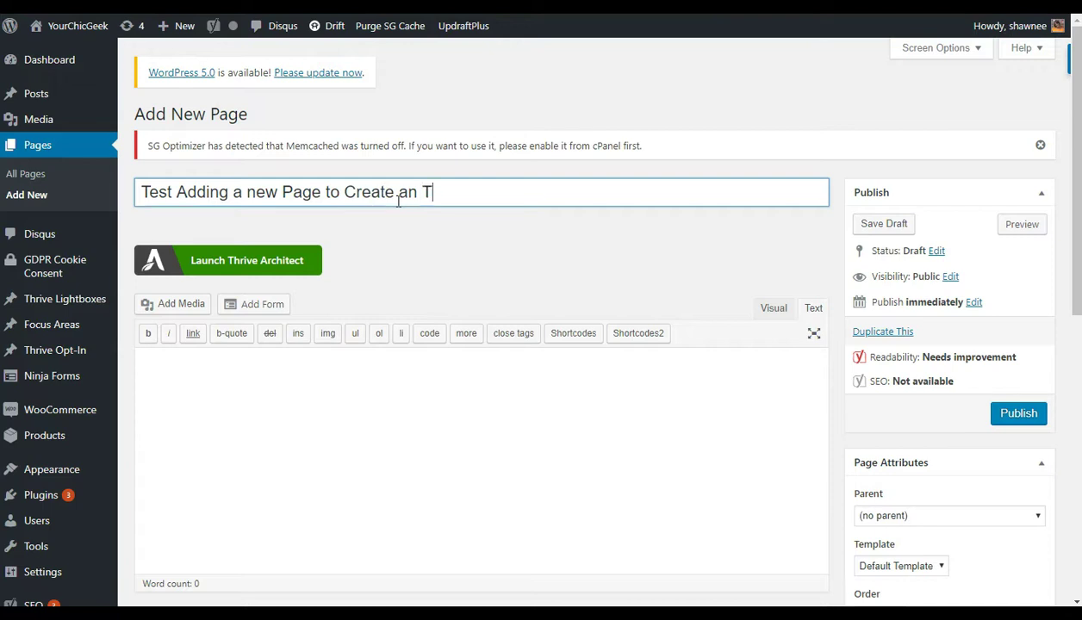
pyautogui.press('BackSpace')
pyautogui.write('Ani')
pyautogui.press('BackSpace')
pyautogui.write('imated GIF')
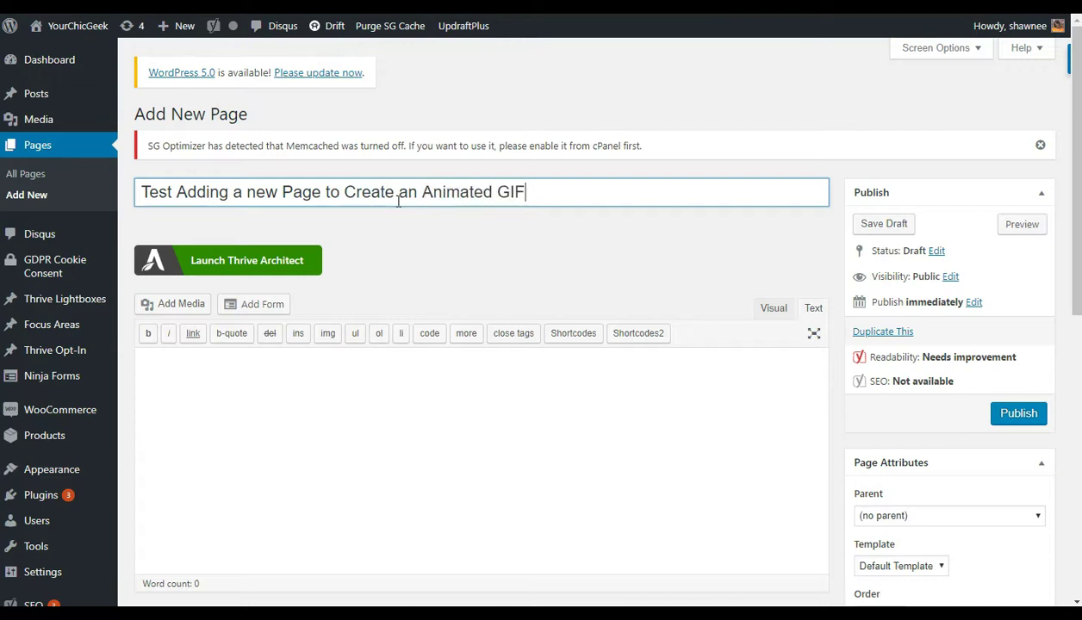
pyautogui.write(' with Film')
pyautogui.press('BackSpace')
pyautogui.write('lmora')
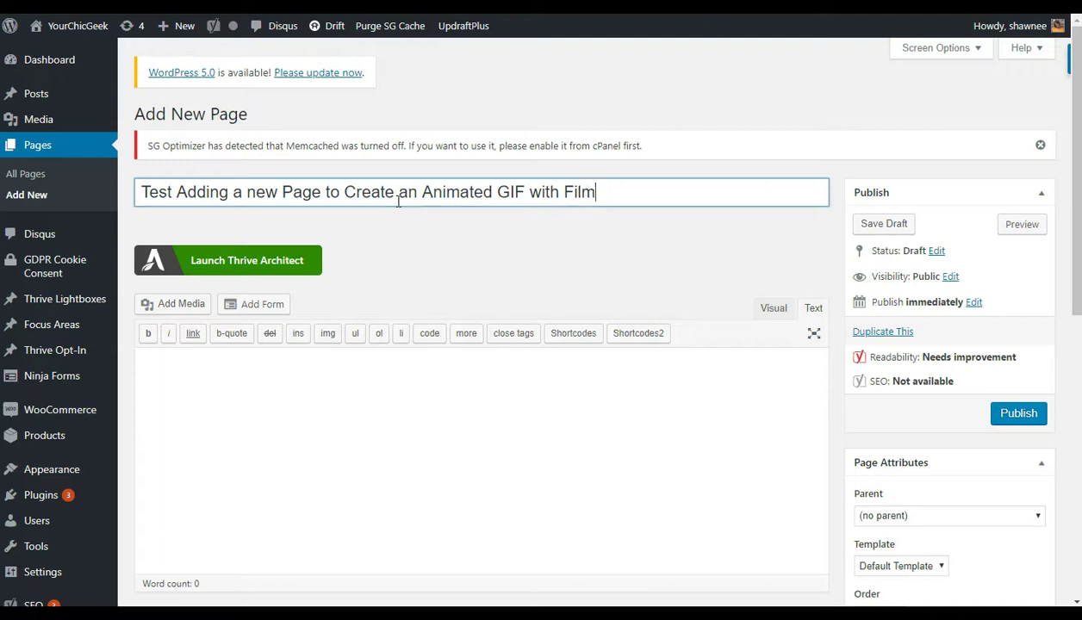
pyautogui.click(1018, 415)
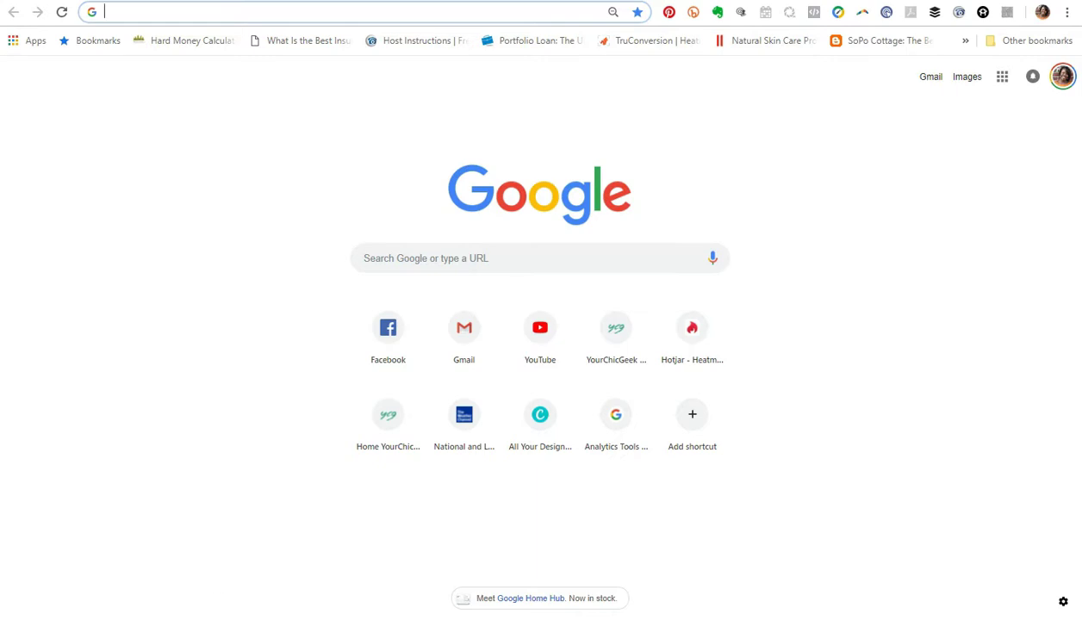
pyautogui.click(218, 618)
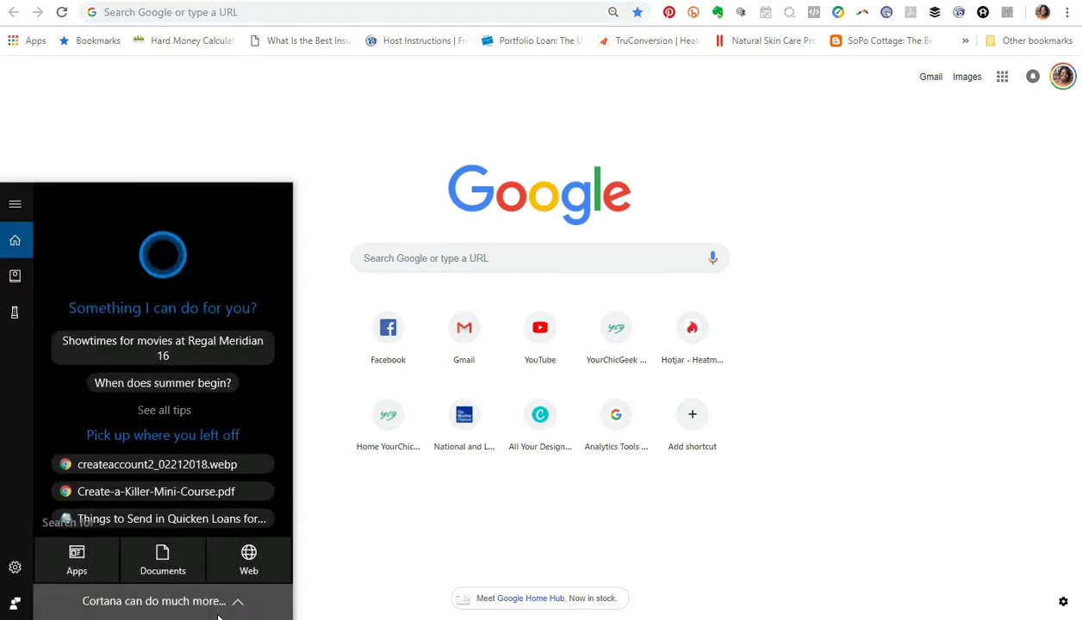
pyautogui.write('adding')
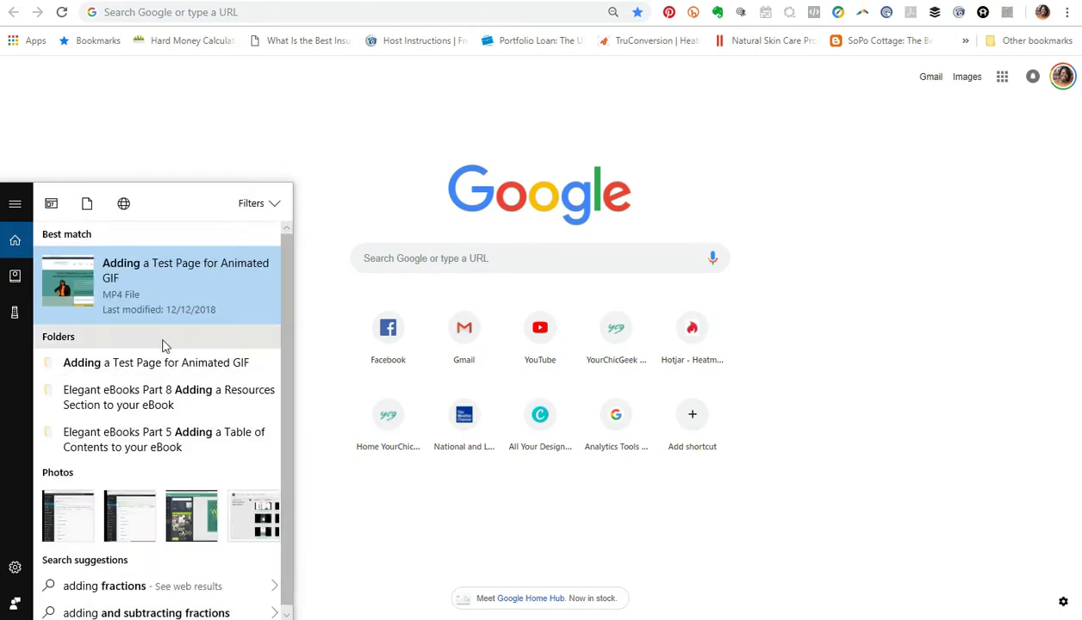
pyautogui.rightClick(170, 280)
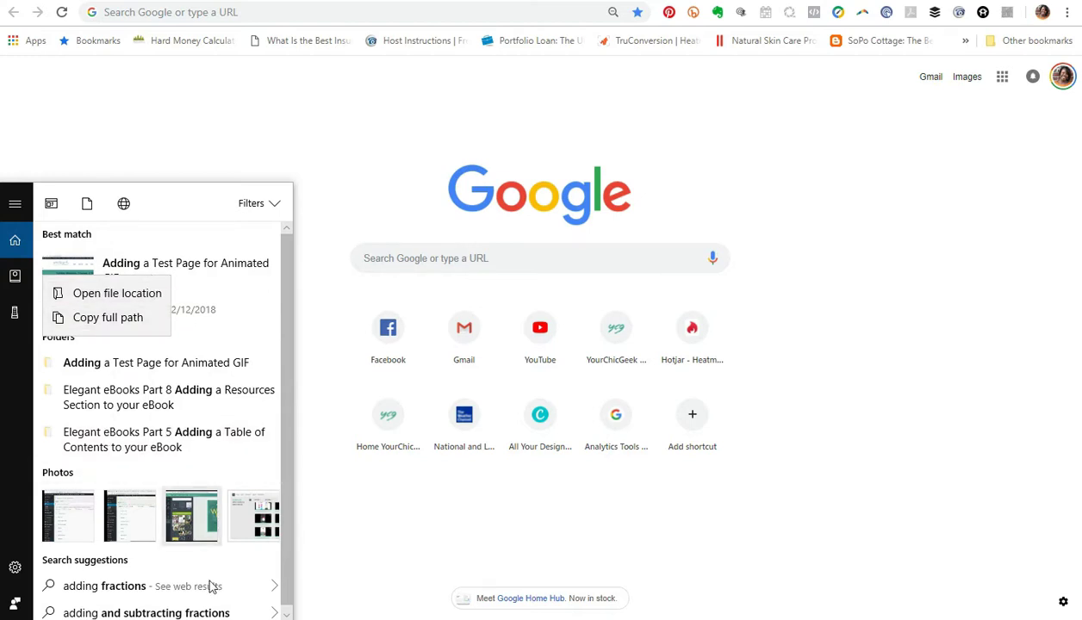
pyautogui.click(319, 603)
# Search the computer for "adding" and open the file location of the "Adding a Test Page for Animated GIF" MP4
pyautogui.press('super+s')
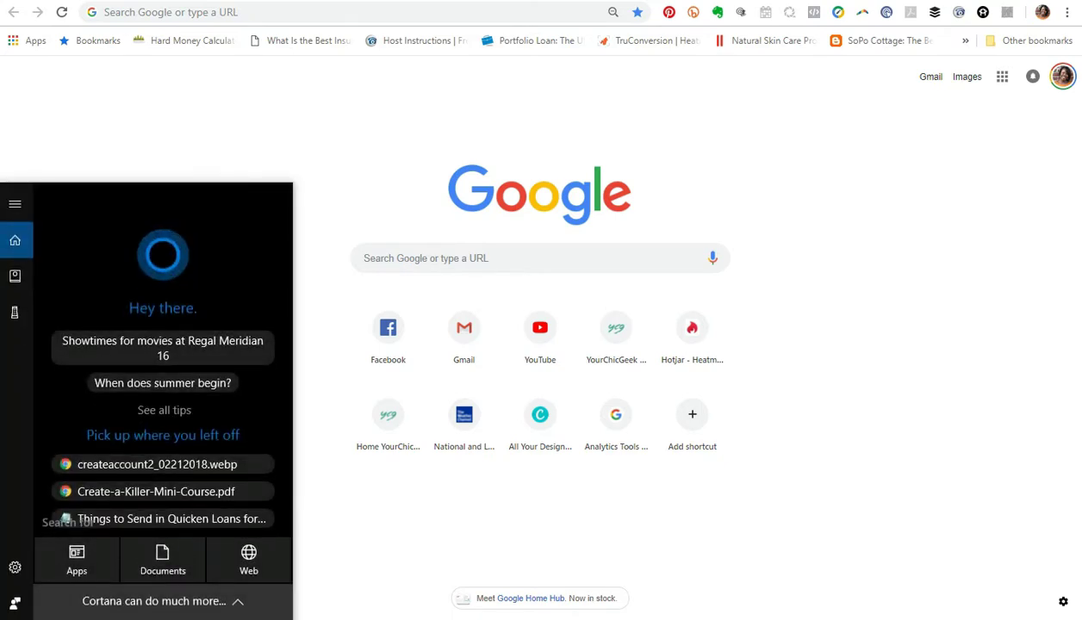
pyautogui.write('adding')
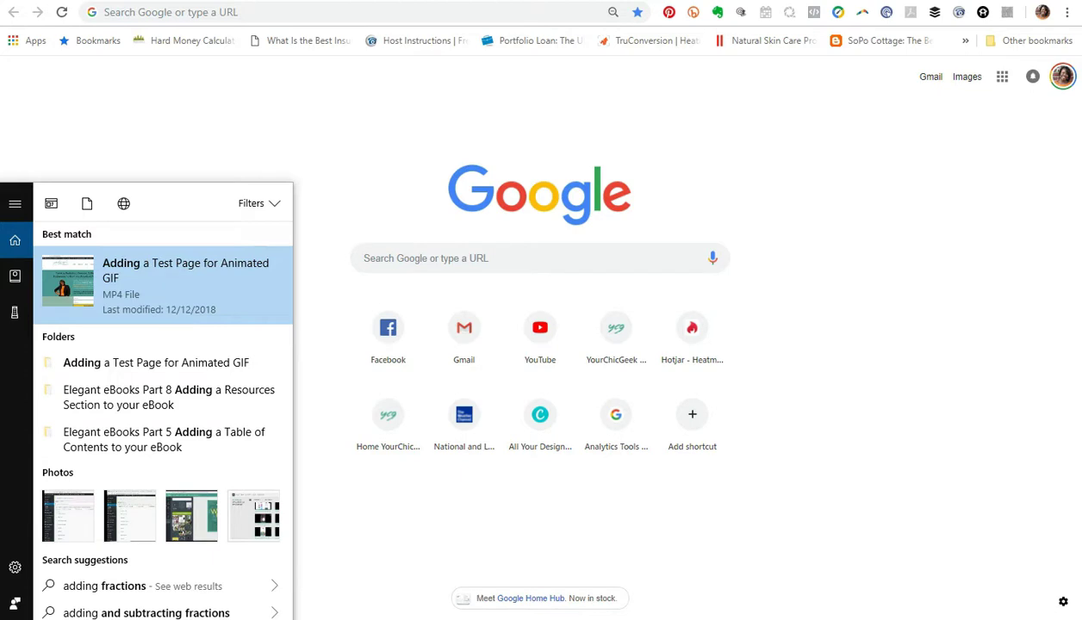
pyautogui.rightClick(60, 287)
pyautogui.click(142, 297)
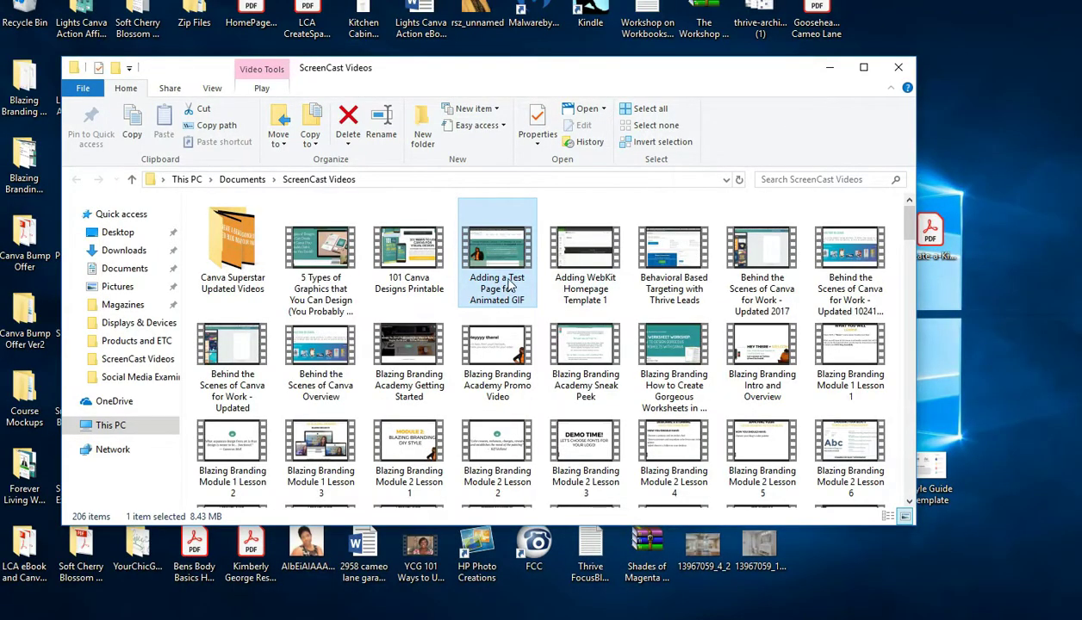
# Move the "Adding a Test Page for Animated GIF" video to the desktop, close the folder, and reposition the Style Guide Template icon below the Things to Send file
pyautogui.moveTo(506, 283); pyautogui.dragTo(927, 90)
pyautogui.click(899, 67)
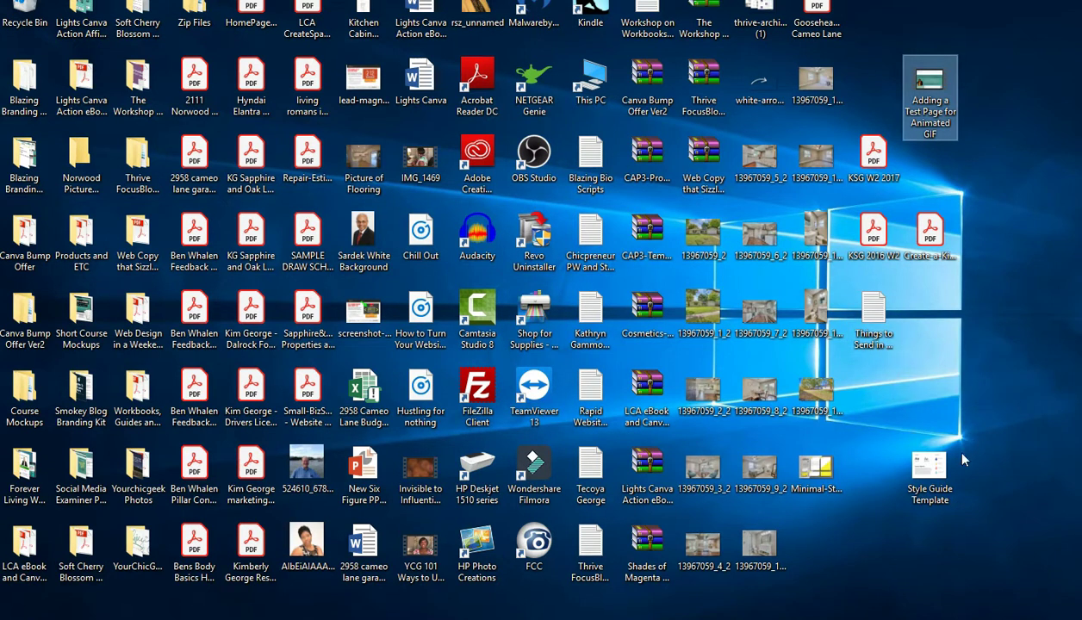
pyautogui.moveTo(931, 467); pyautogui.dragTo(874, 386)
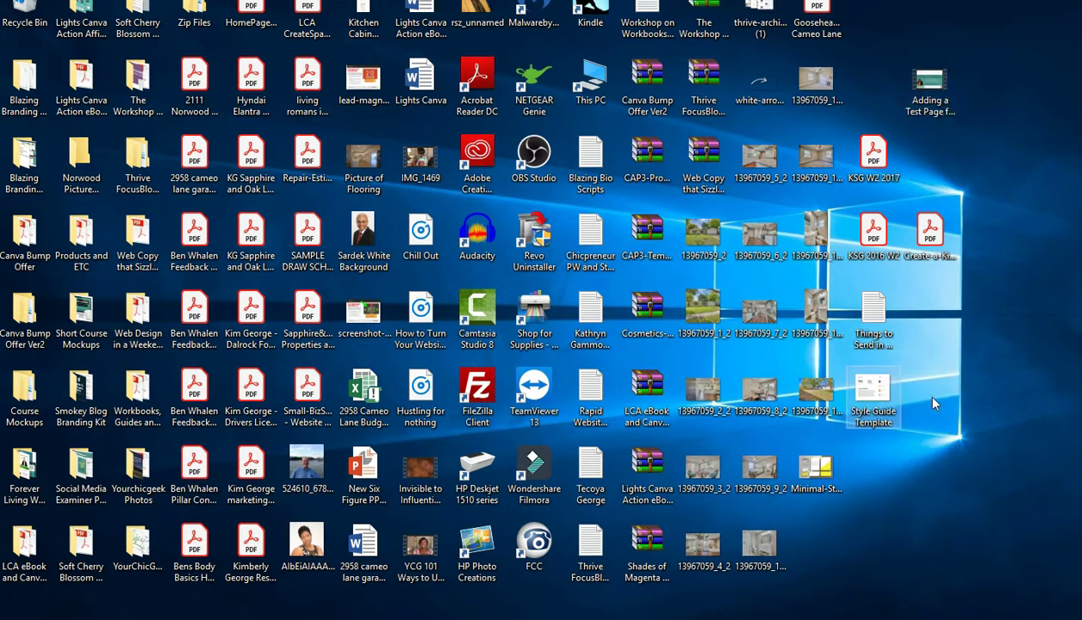
pyautogui.click(944, 112)
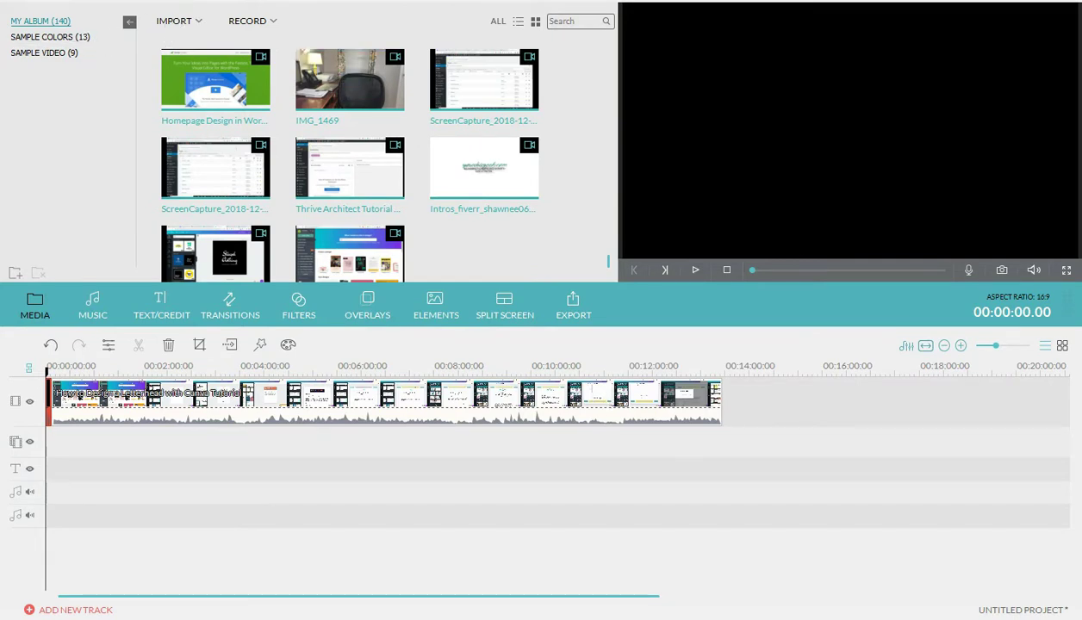
# Launch Filmora and start a new movie in Full Feature Mode
pyautogui.click(538, 333)
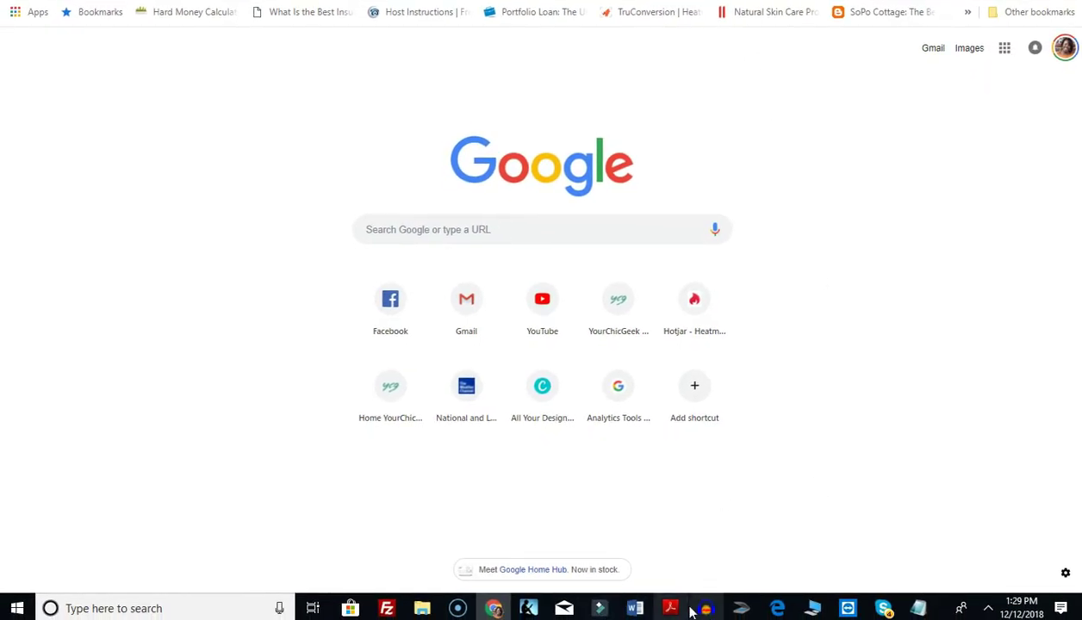
pyautogui.click(601, 610)
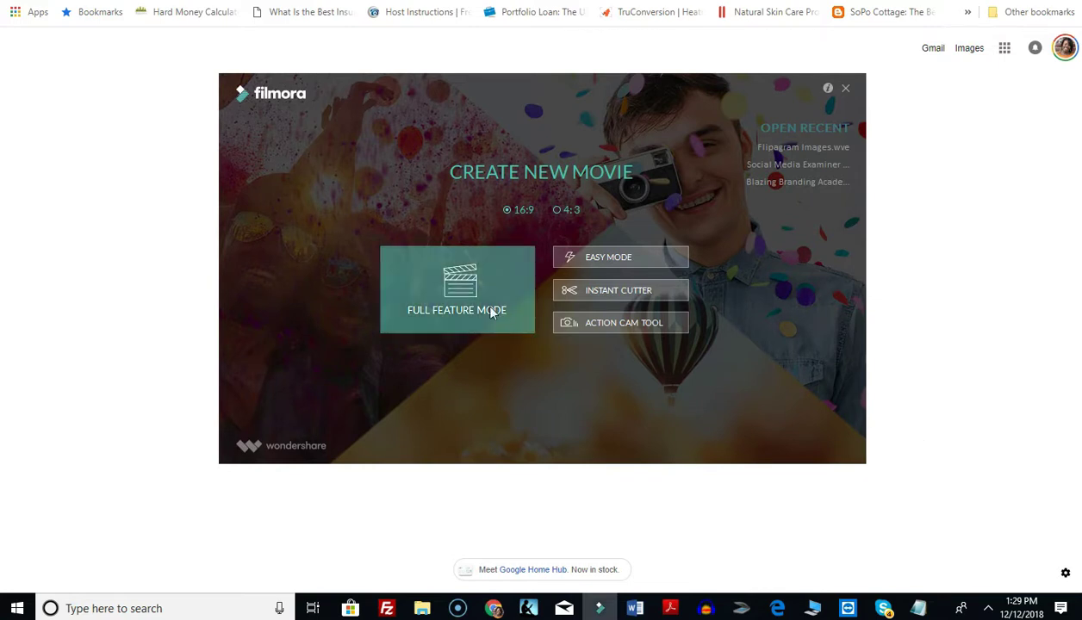
pyautogui.click(465, 296)
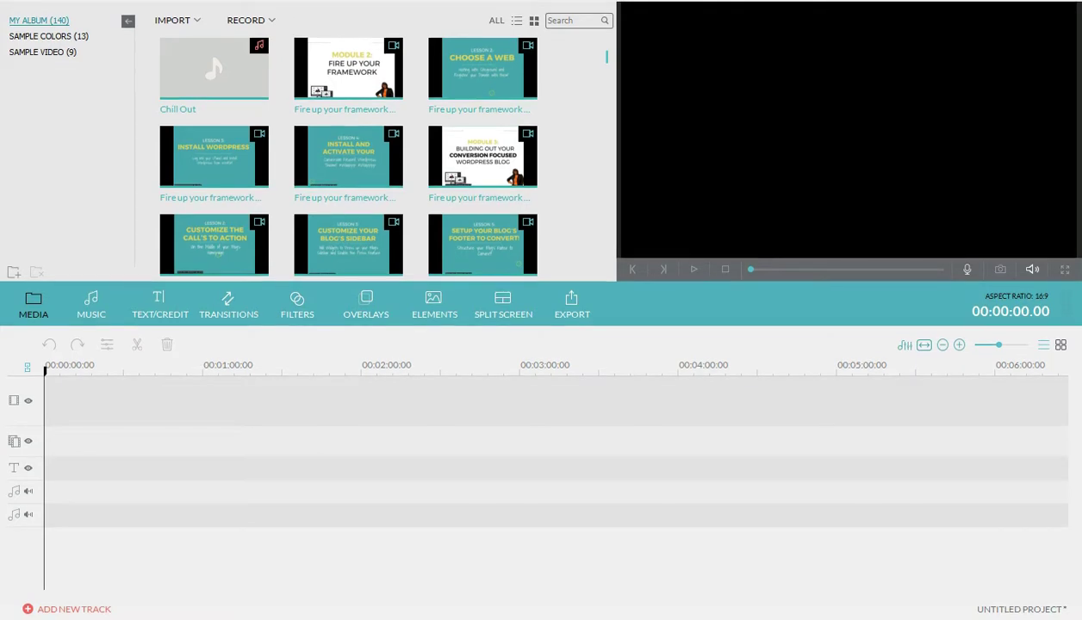
pyautogui.click(175, 25)
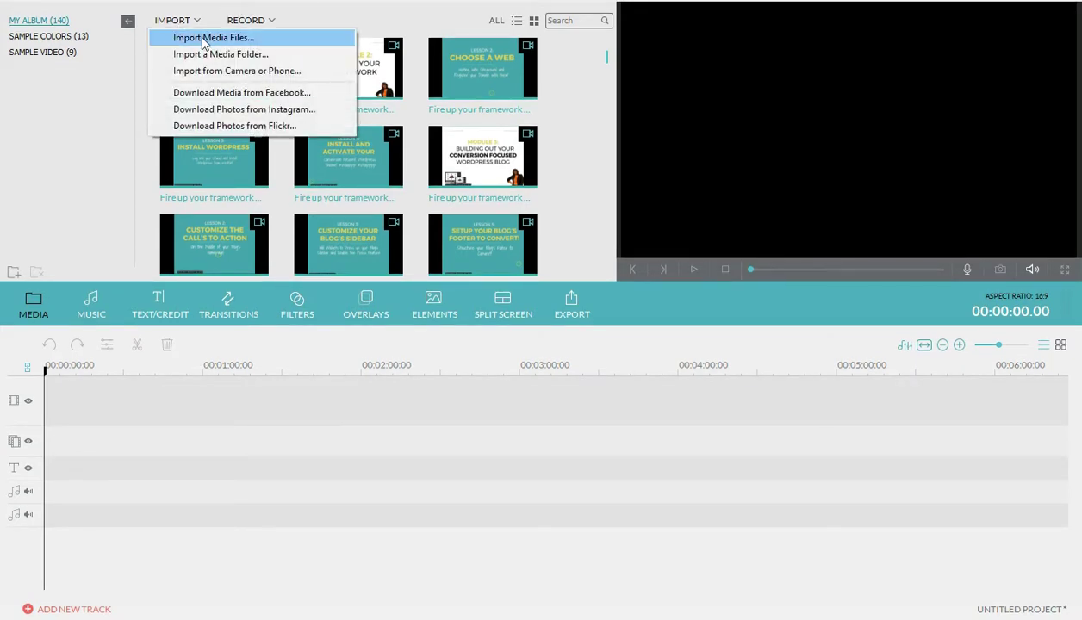
pyautogui.click(205, 39)
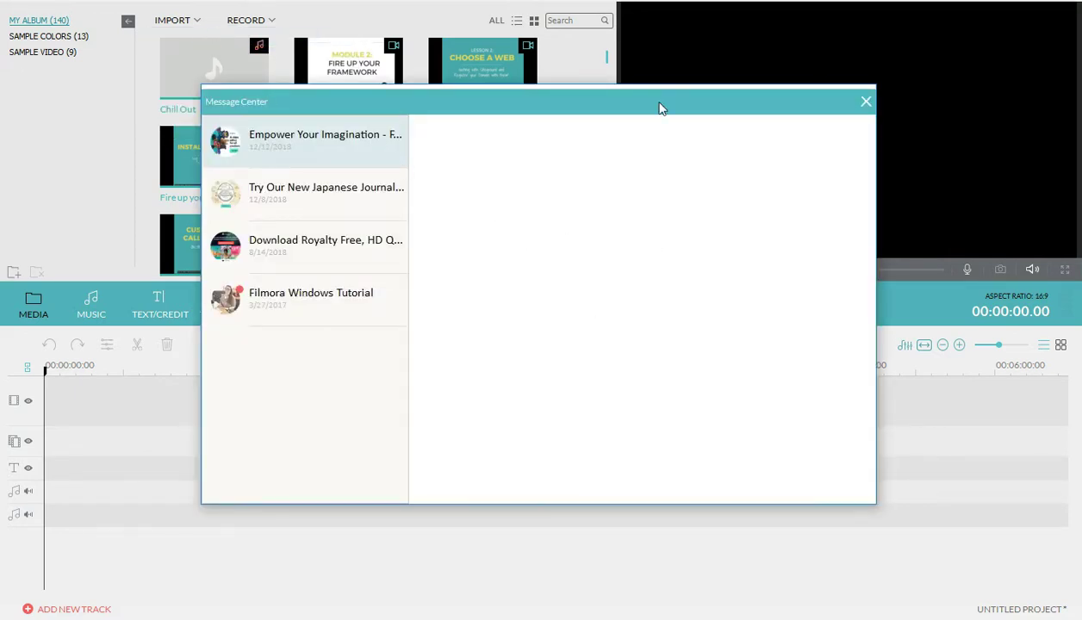
pyautogui.click(865, 101)
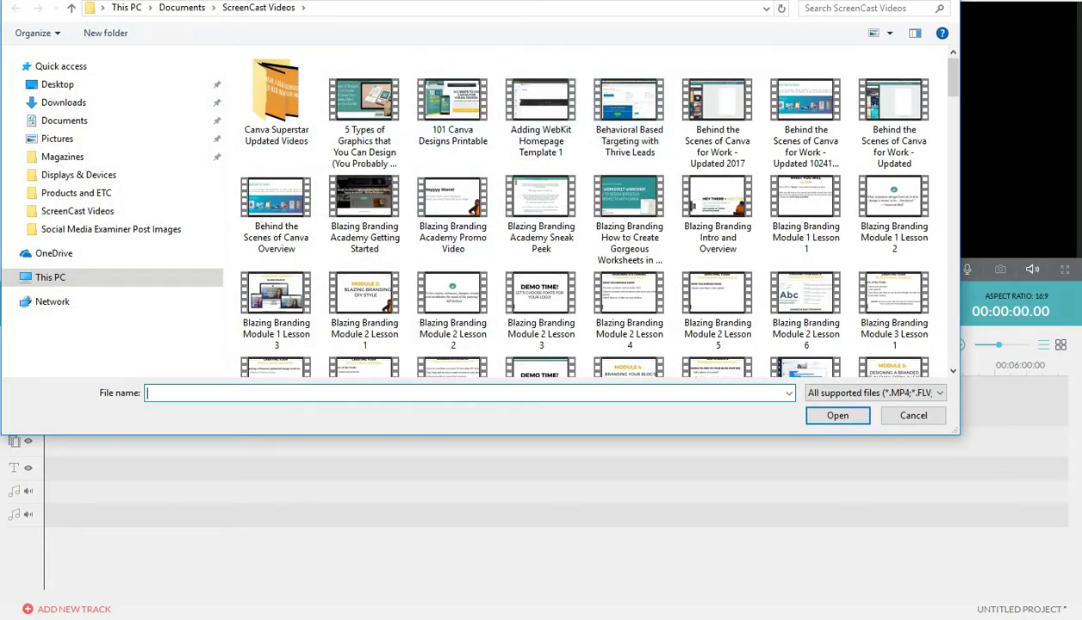
pyautogui.press('Escape')
# Import the "Adding a Test Page for Animated GIF" video from the Desktop folder into the media library
pyautogui.click(176, 26)
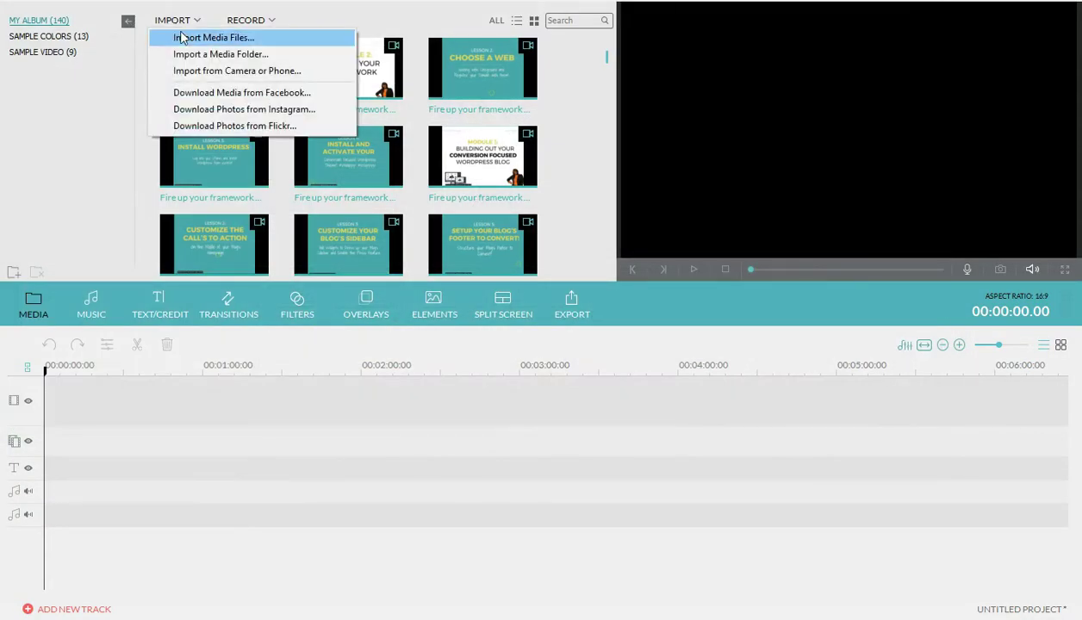
pyautogui.click(187, 39)
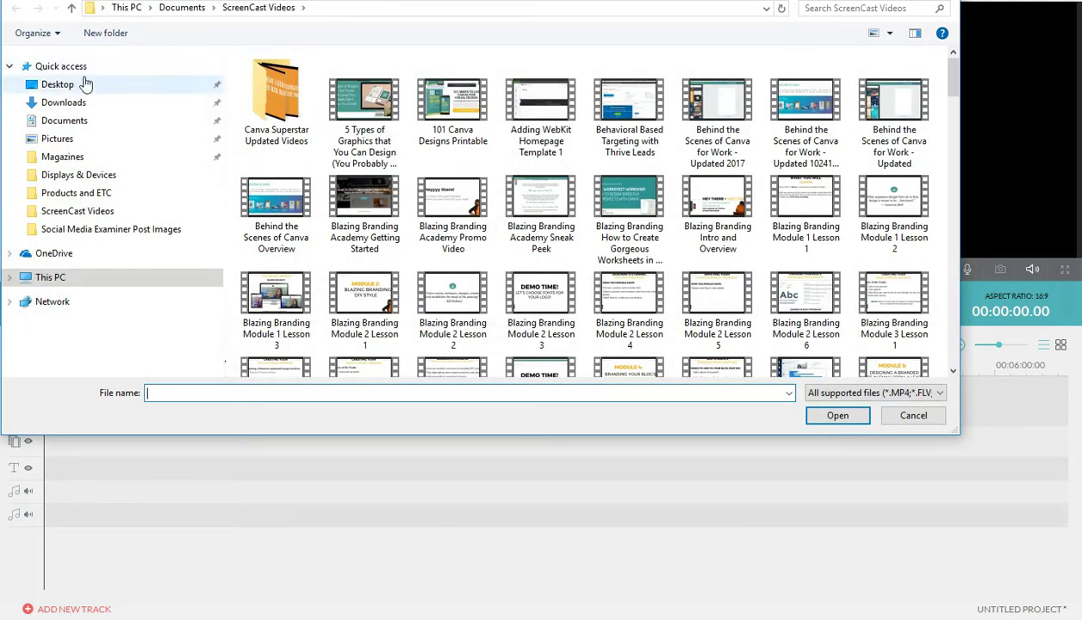
pyautogui.click(57, 85)
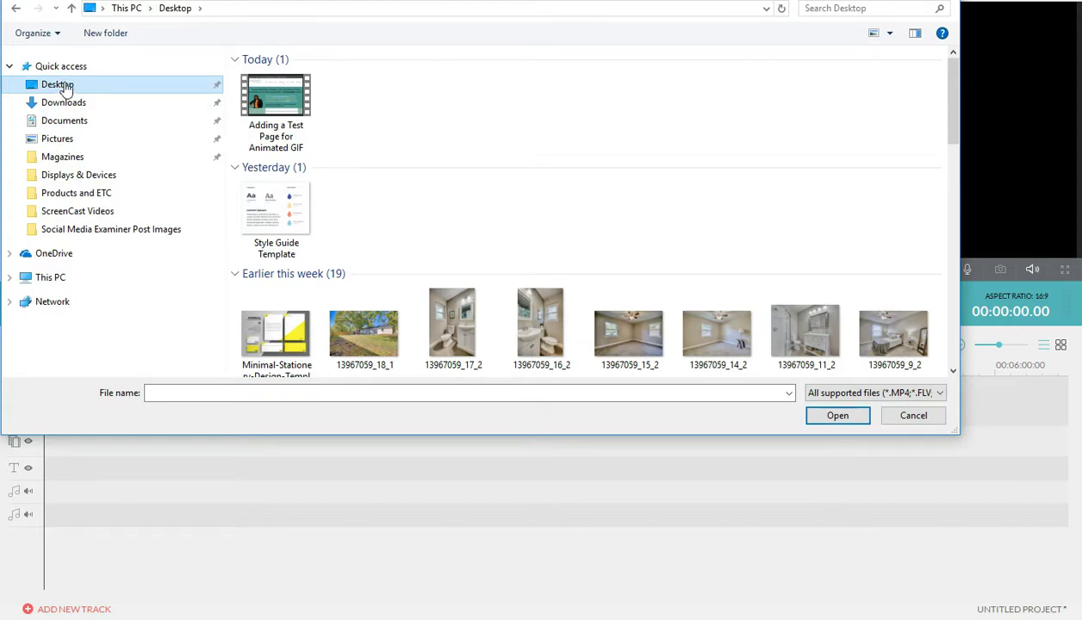
pyautogui.click(276, 131)
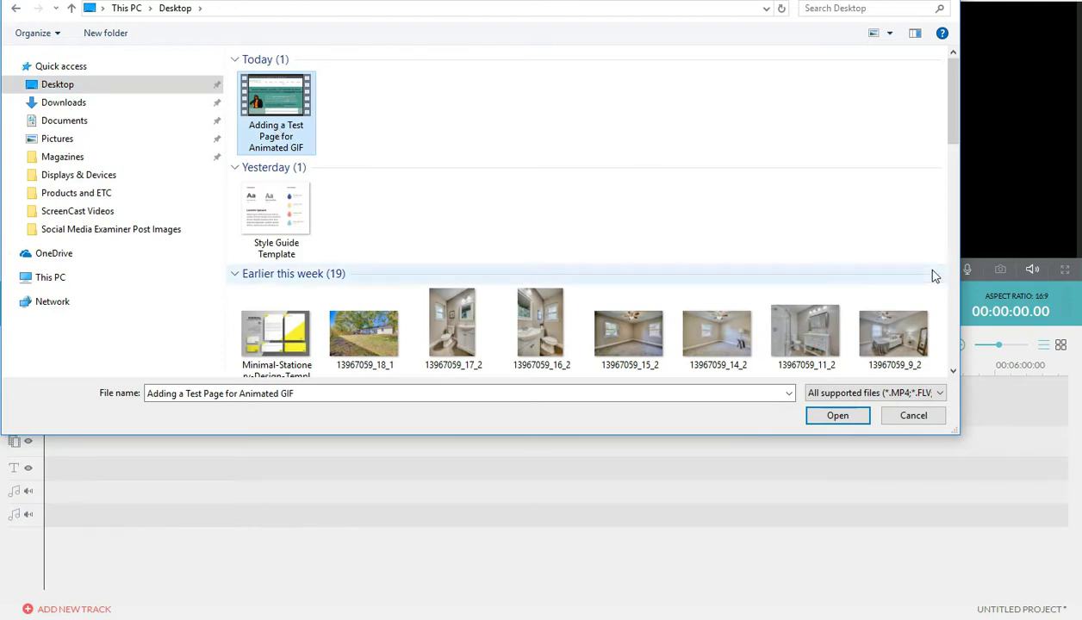
pyautogui.click(837, 415)
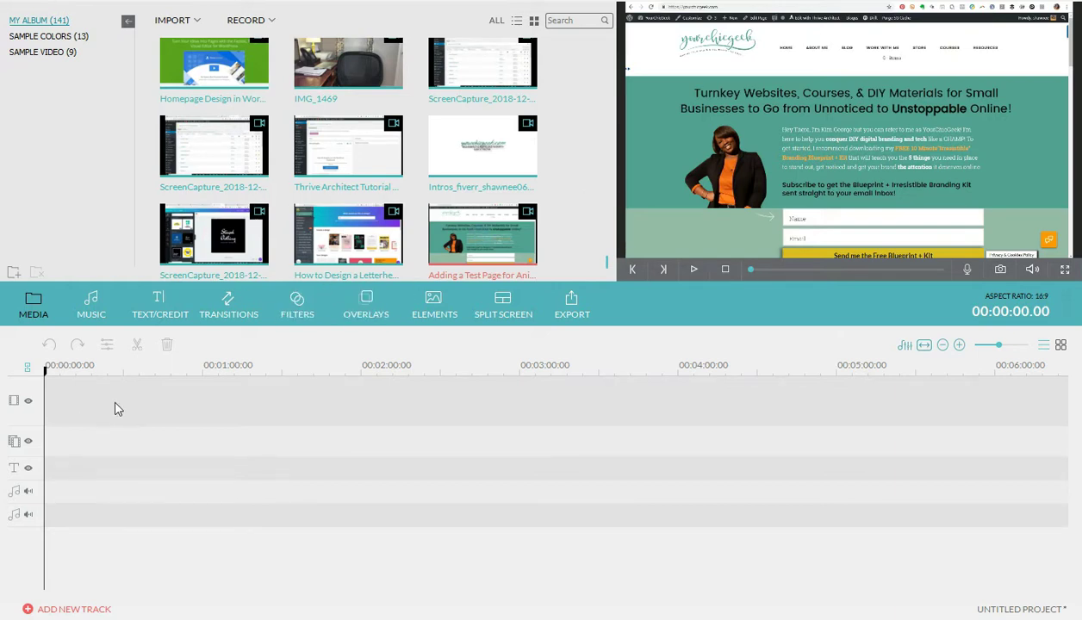
pyautogui.moveTo(480, 243)
pyautogui.click(485, 241)
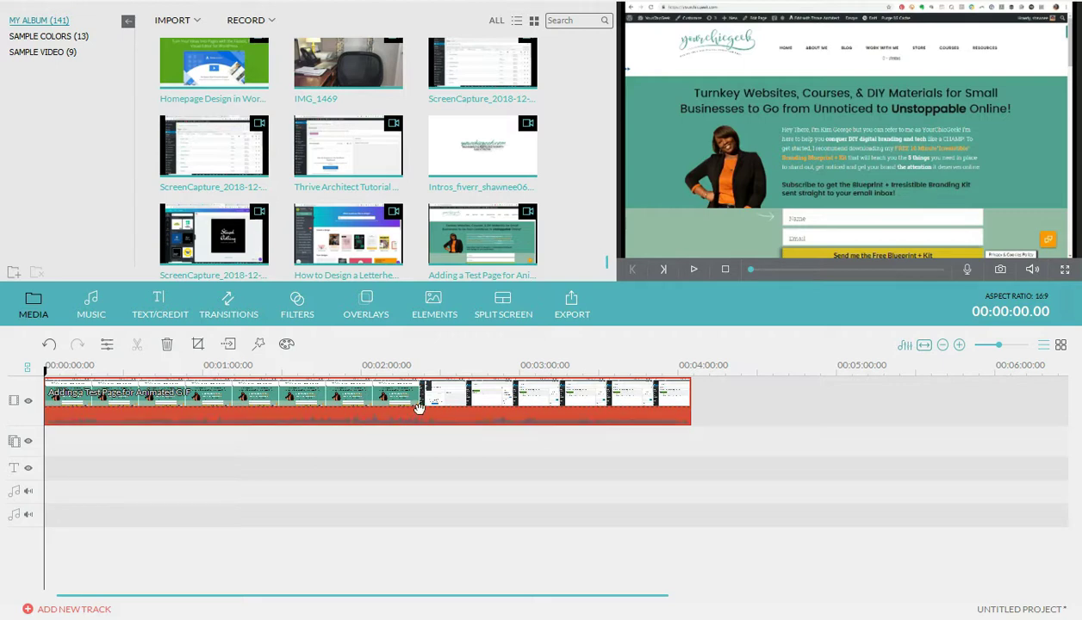
pyautogui.press('Delete')
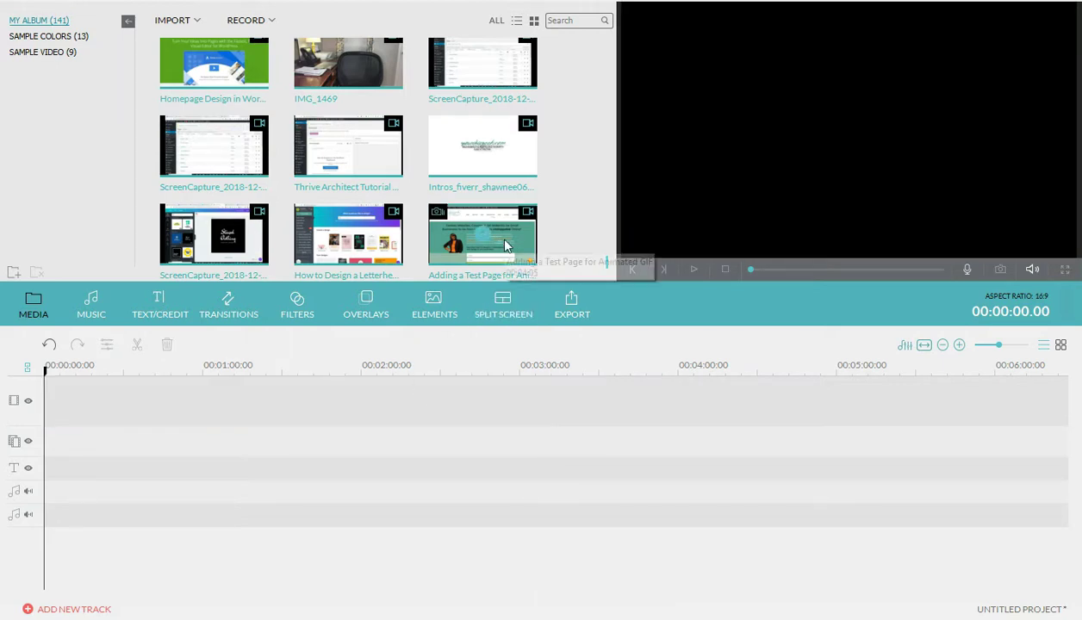
# Place the "Adding a Test Page for Animated GIF" clip at the start of the main video track
pyautogui.moveTo(506, 231); pyautogui.dragTo(292, 392)
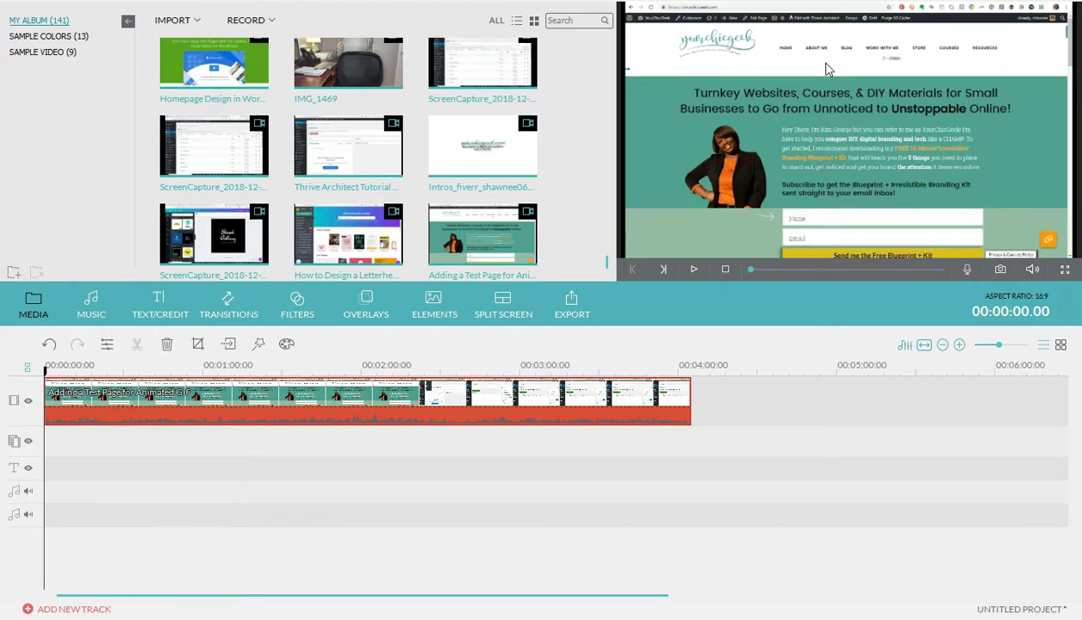
pyautogui.click(546, 448)
# Crop the clip on the video track to 1434 × 788, cutting the browser bar off the upper edge
pyautogui.click(550, 407)
pyautogui.click(198, 345)
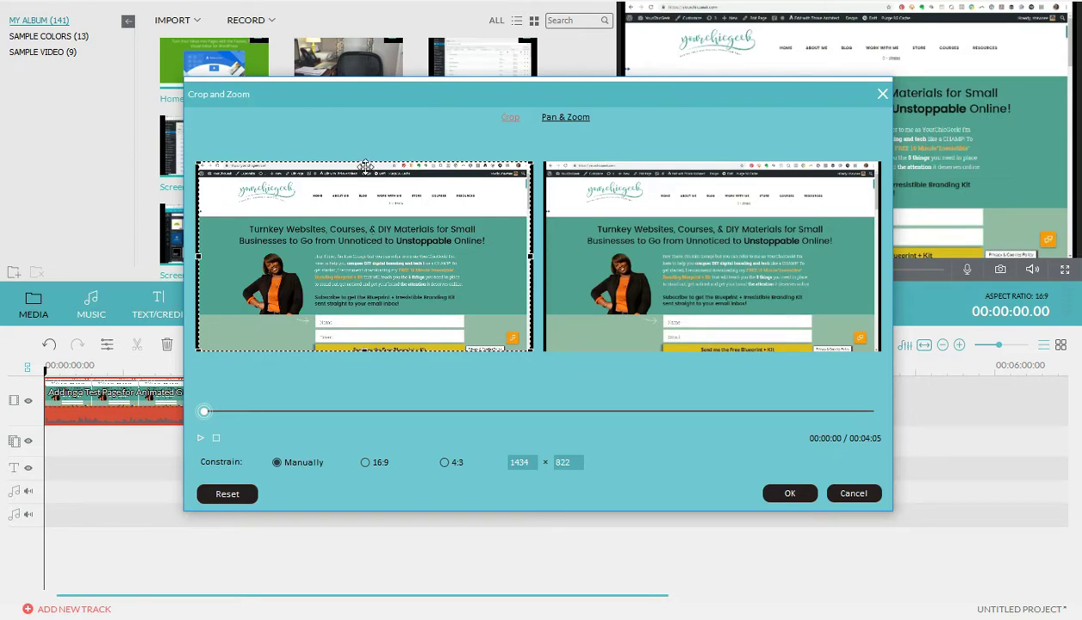
pyautogui.moveTo(360, 161); pyautogui.dragTo(365, 171)
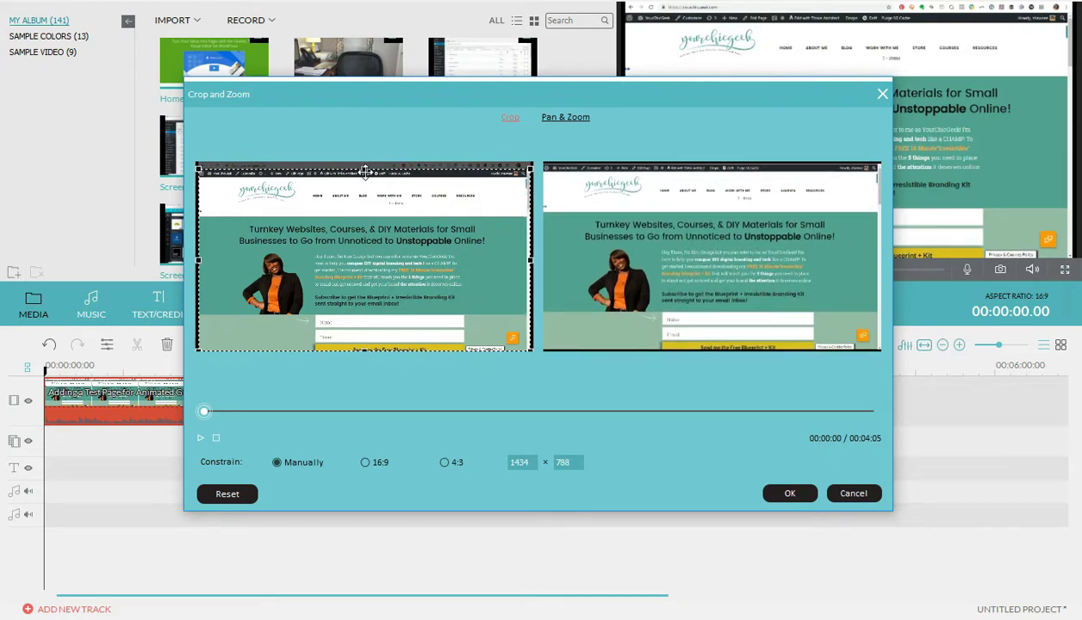
pyautogui.click(782, 492)
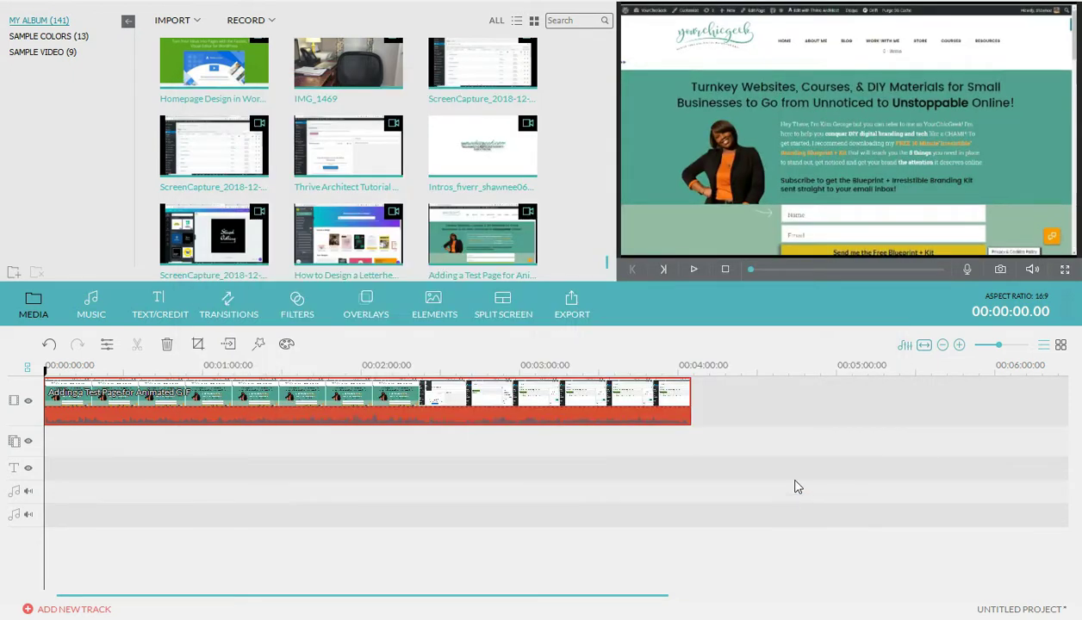
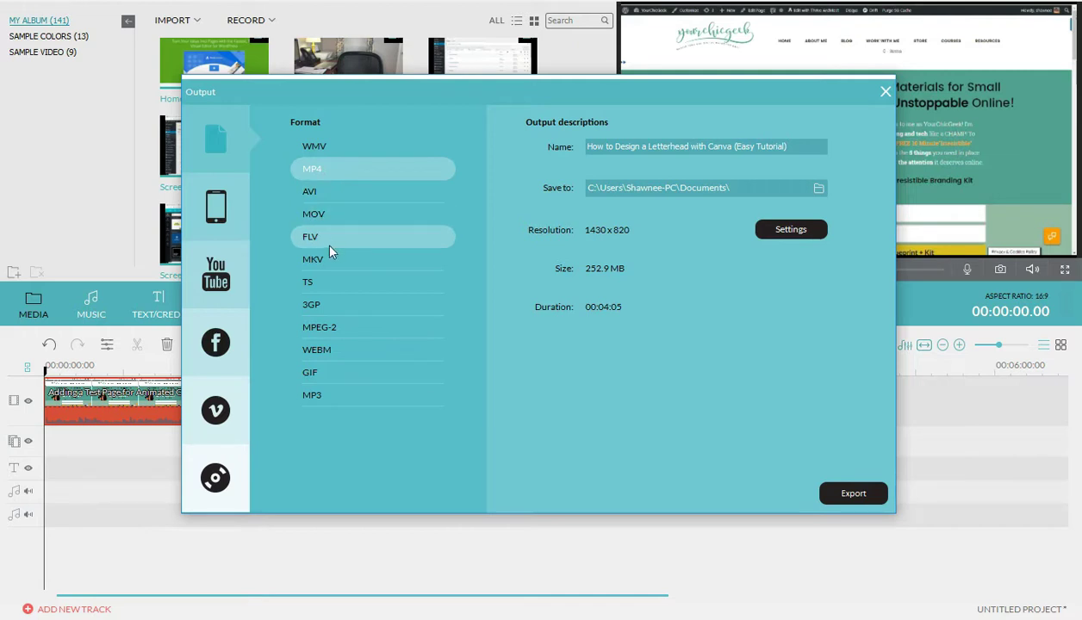
# Set the export format to GIF and name the output "Animated GIF of Adding a New Page in WordPress"
pyautogui.click(336, 379)
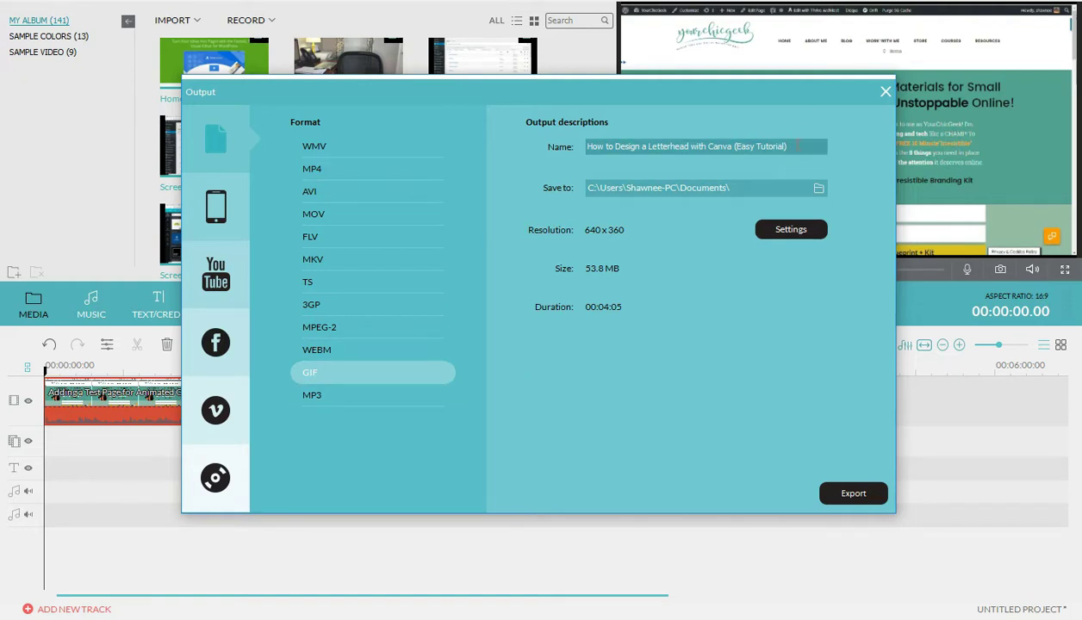
pyautogui.moveTo(798, 146); pyautogui.dragTo(581, 146)
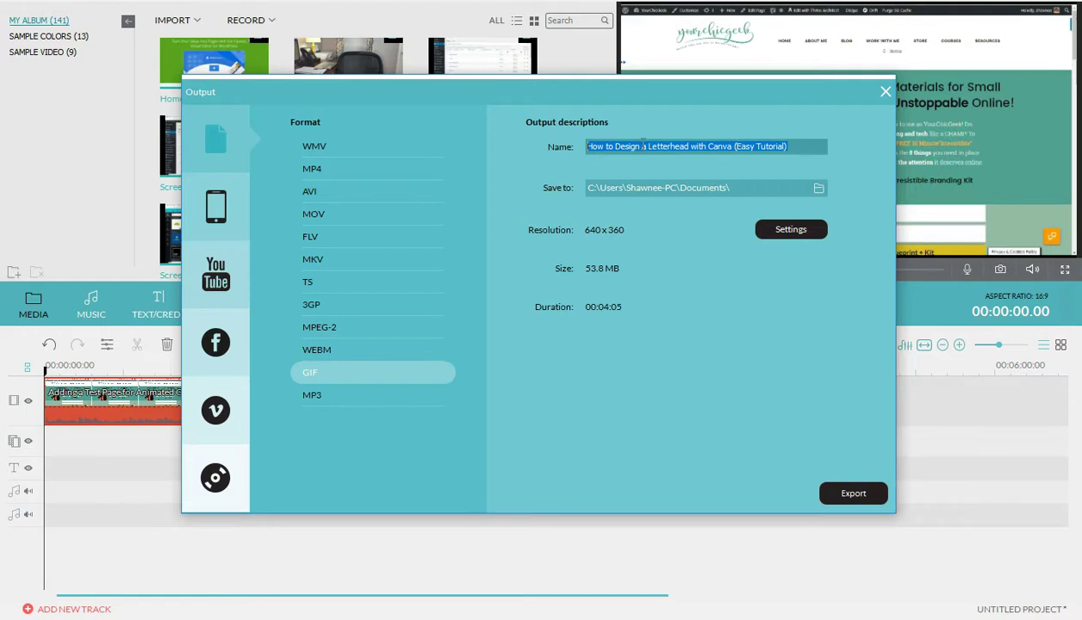
pyautogui.write('How to Create')
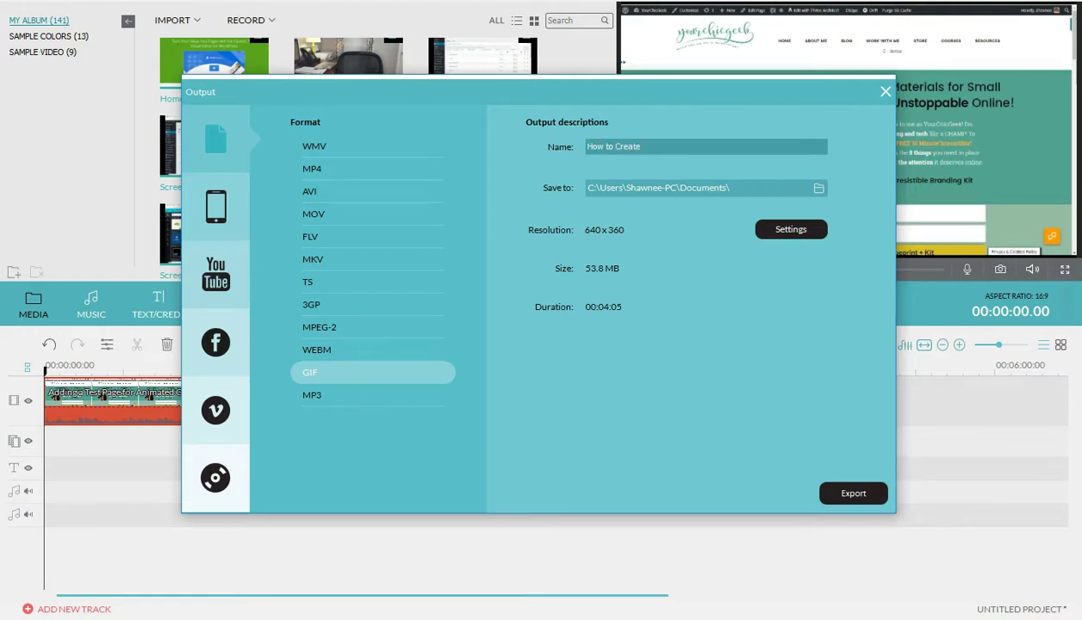
pyautogui.write(' an Ai')
pyautogui.press('BackSpace')
pyautogui.write('h')
pyautogui.write('imated GIF')
pyautogui.hotkey('ctrl', 'a')
pyautogui.write('AS')
pyautogui.press('BackSpace')
pyautogui.write('nimated GIF of Adding a New Page in Wordpre')
pyautogui.press('BackSpace')
pyautogui.press('BackSpace')
pyautogui.press('BackSpace')
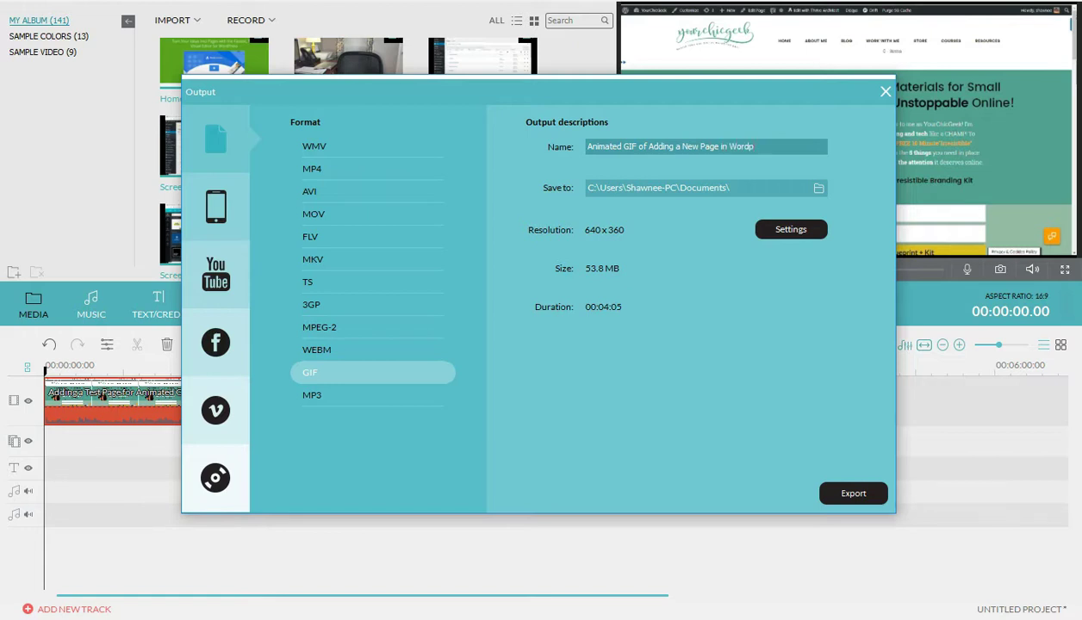
pyautogui.write('Press')
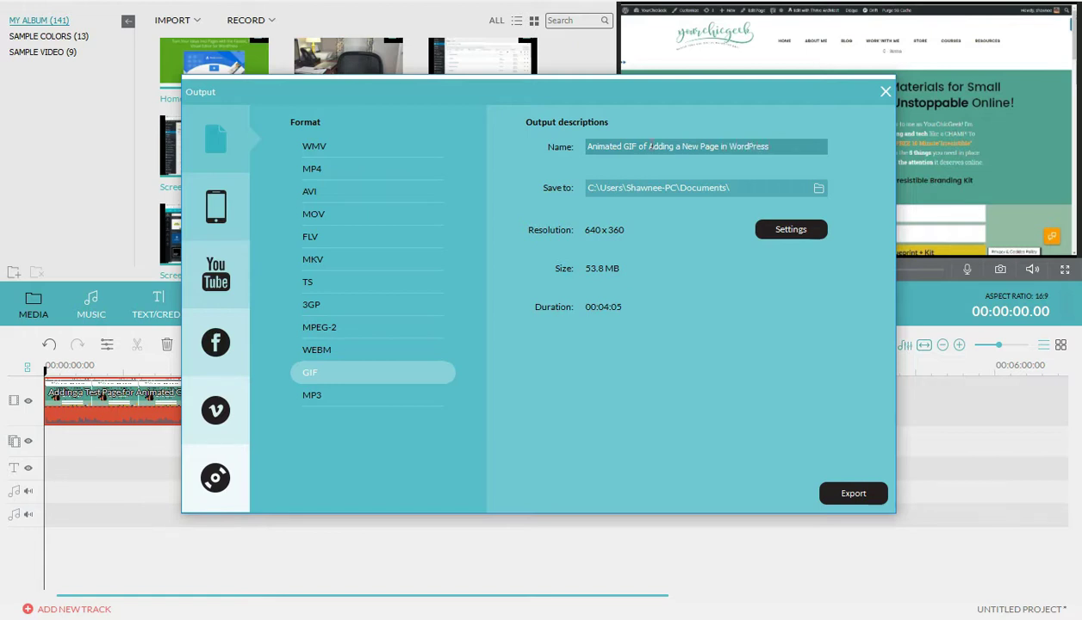
# Review the GIF's encoder, resolution and frame rate settings, and leave the export setup without exporting
pyautogui.click(815, 233)
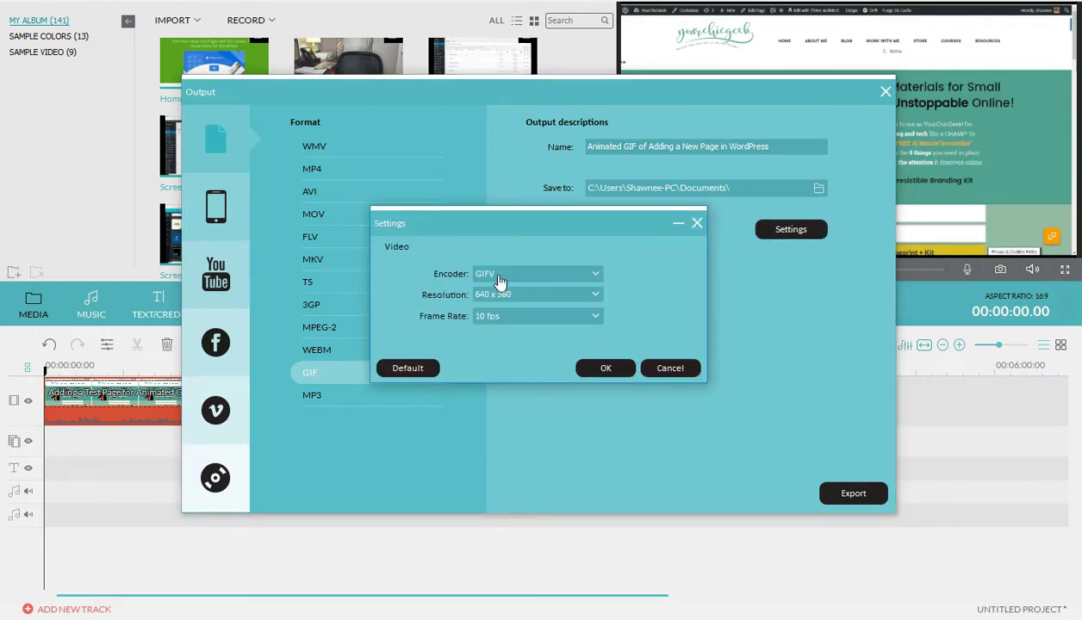
pyautogui.click(667, 369)
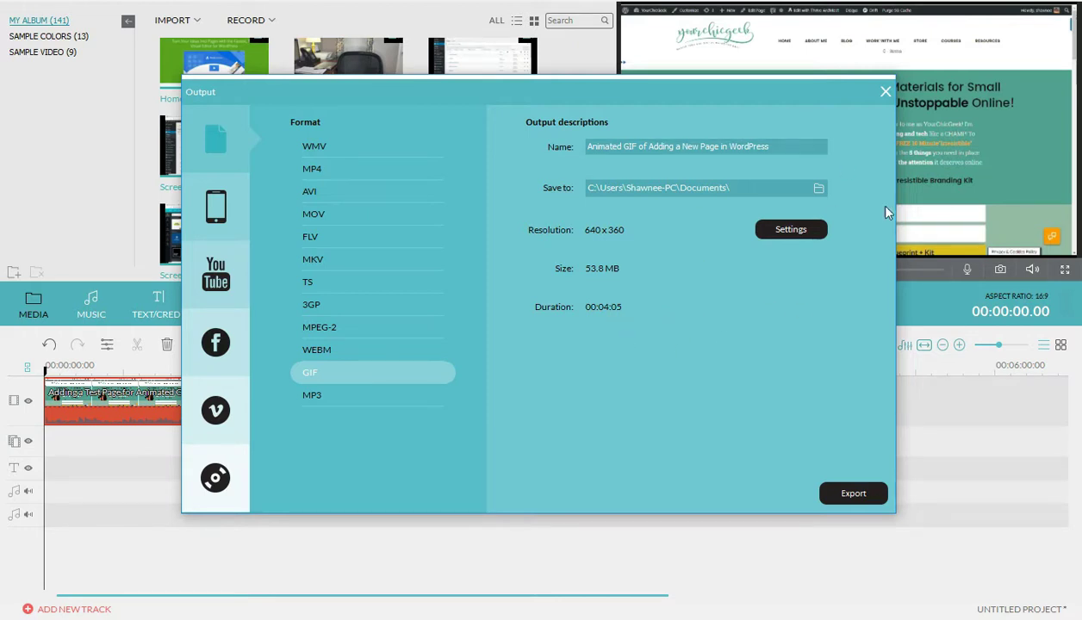
pyautogui.click(885, 94)
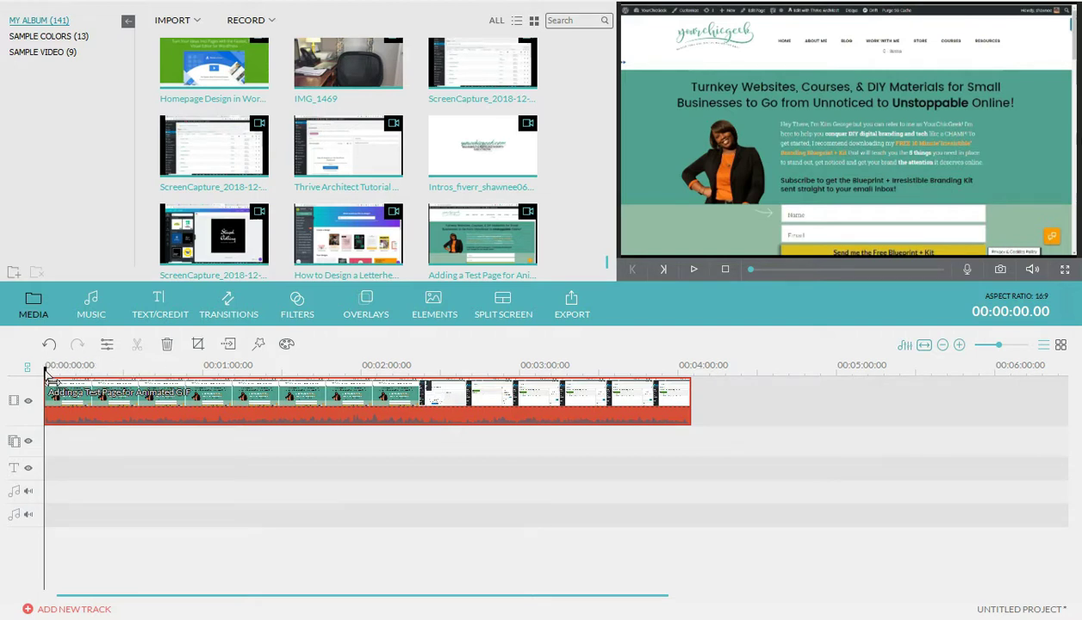
# Split the clip at 00:02:18.07, where the WordPress dashboard appears, and delete the part before the cut
pyautogui.moveTo(49, 379); pyautogui.dragTo(415, 407)
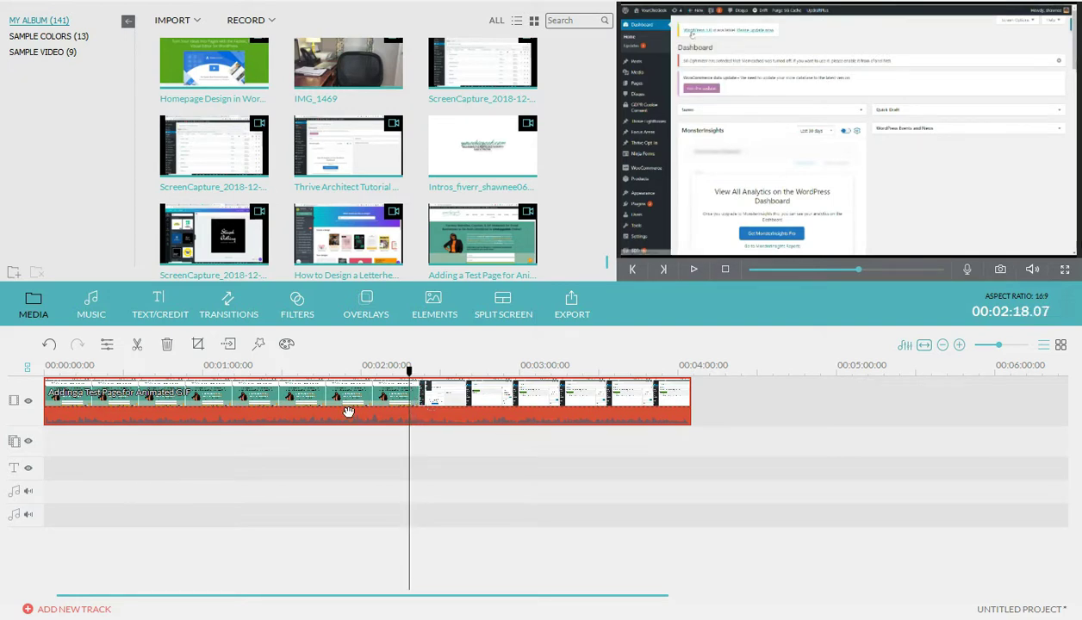
pyautogui.click(138, 348)
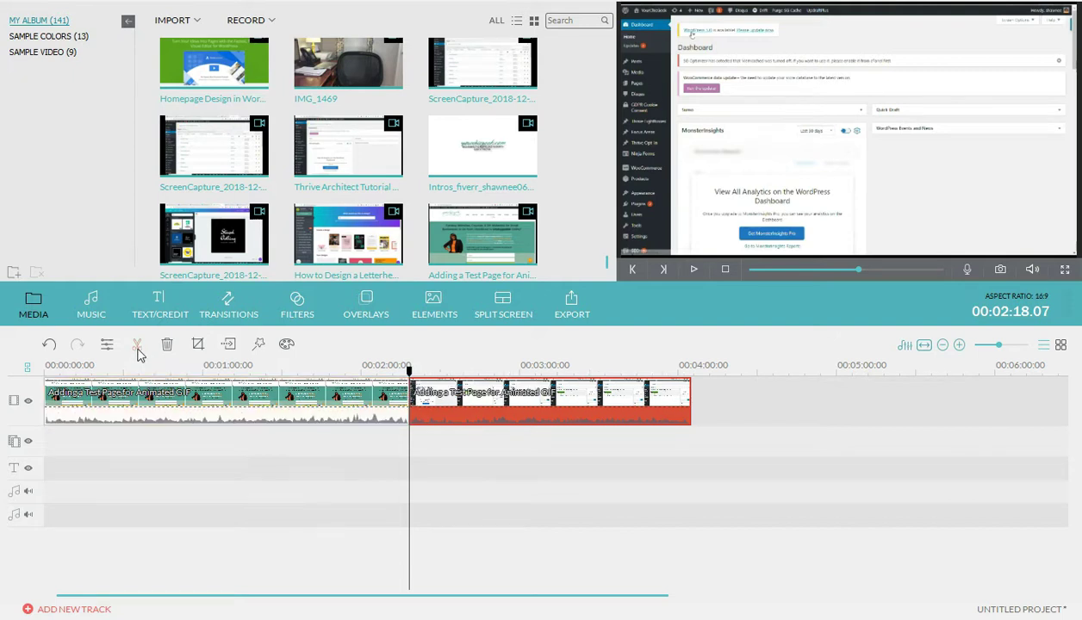
pyautogui.click(292, 407)
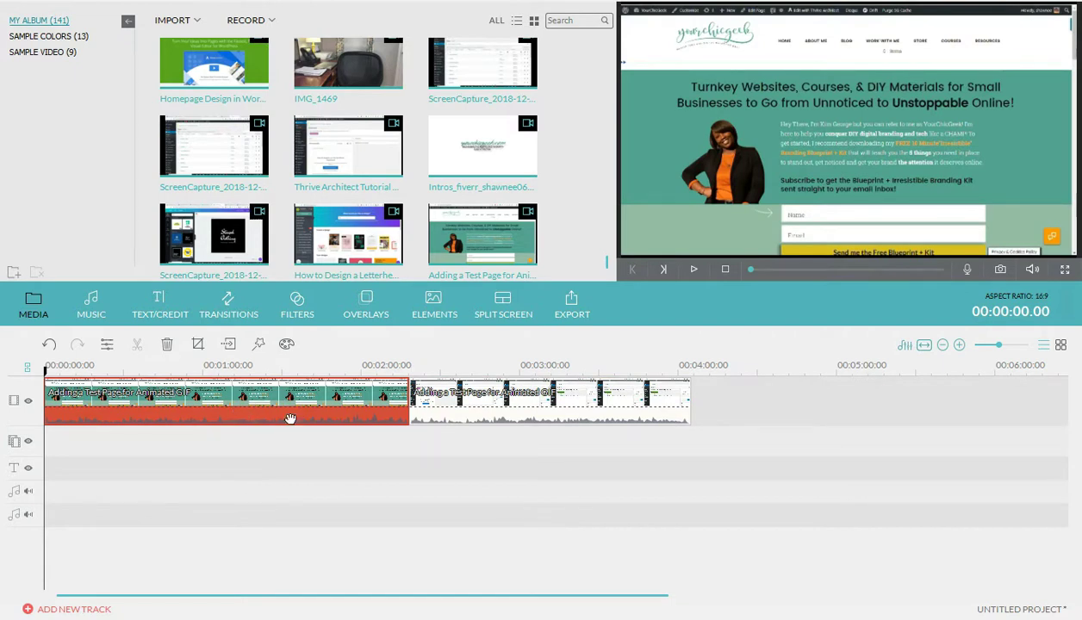
pyautogui.click(167, 346)
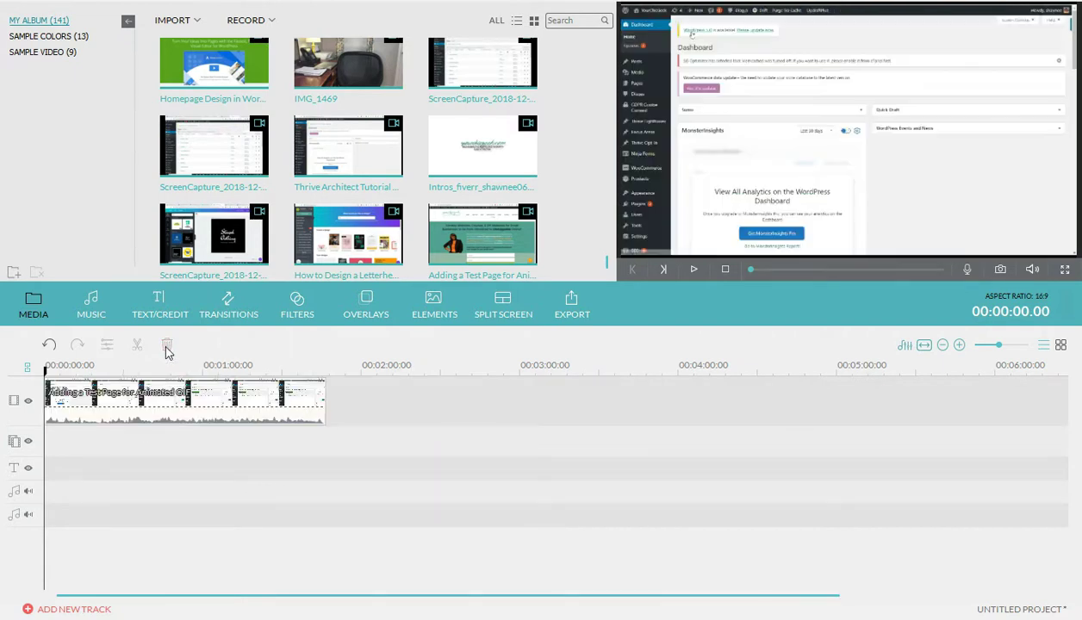
pyautogui.click(169, 414)
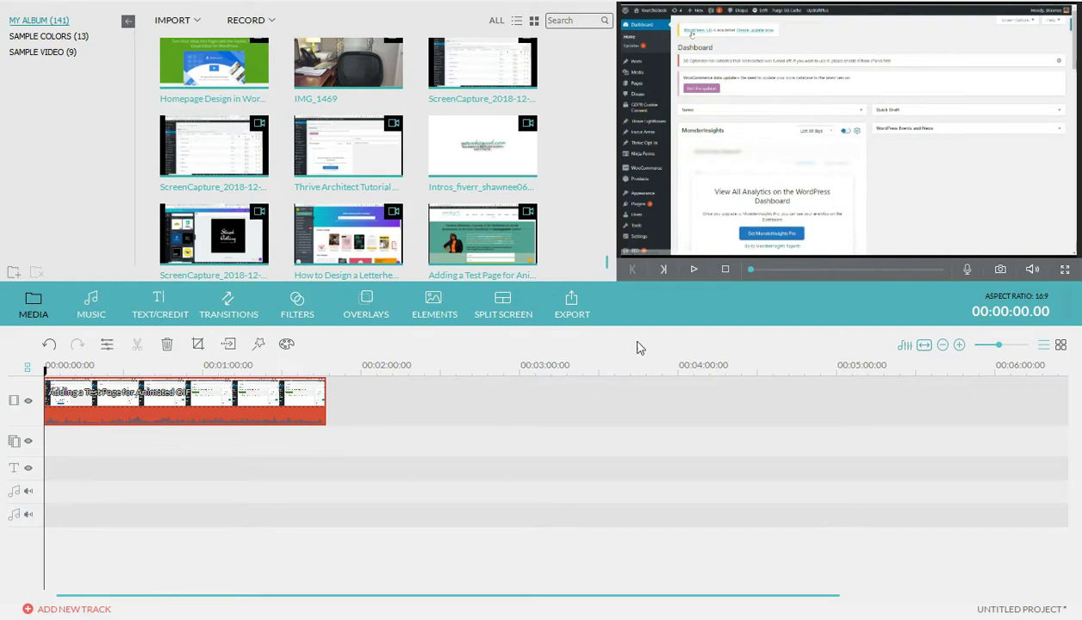
# Export the trimmed video as a GIF named "Animated GIF for Creating a New WordPress Page"
pyautogui.click(575, 308)
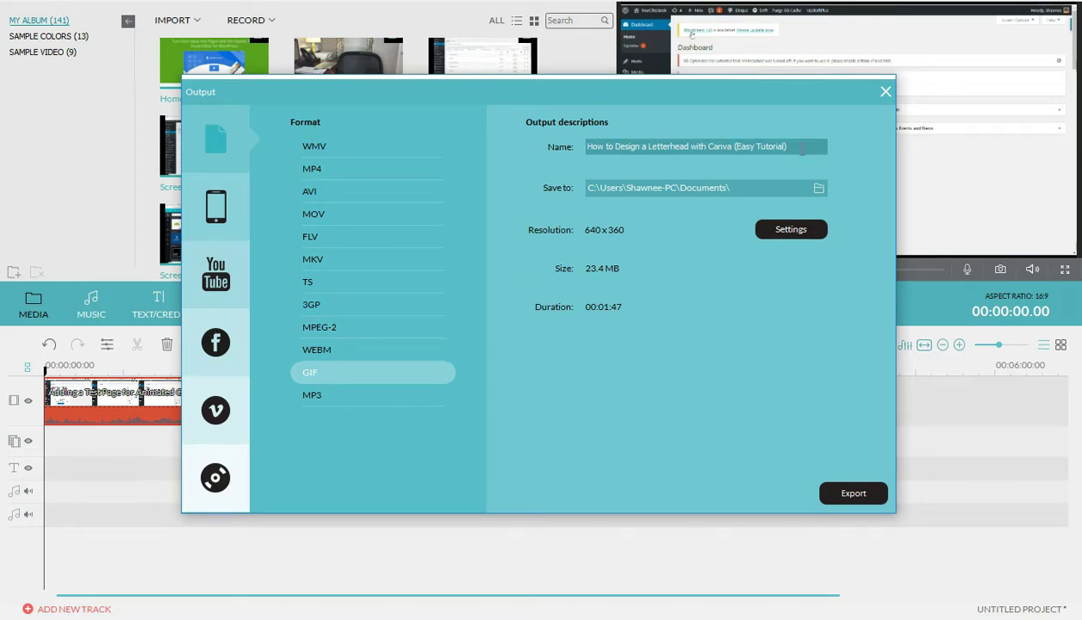
pyautogui.moveTo(801, 146); pyautogui.dragTo(573, 139)
pyautogui.press('BackSpace')
pyautogui.write('Animated GIF Tt')
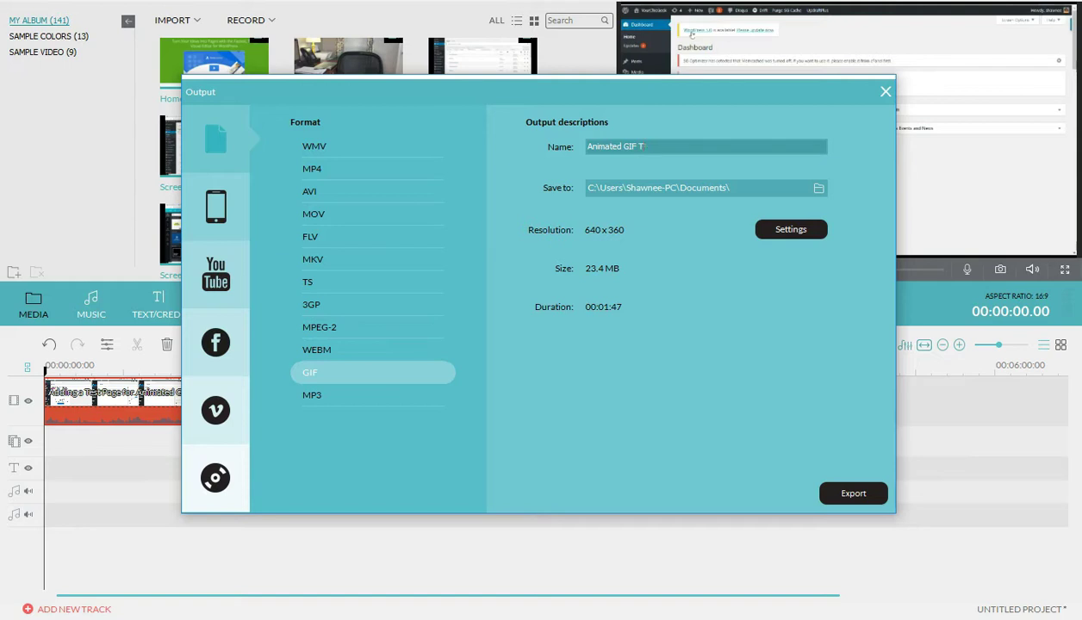
pyautogui.press('BackSpace')
pyautogui.press('BackSpace')
pyautogui.write('for Creating a New WordPRes')
pyautogui.press('BackSpace')
pyautogui.press('BackSpace')
pyautogui.press('BackSpace')
pyautogui.press('BackSpace')
pyautogui.write('ress Page')
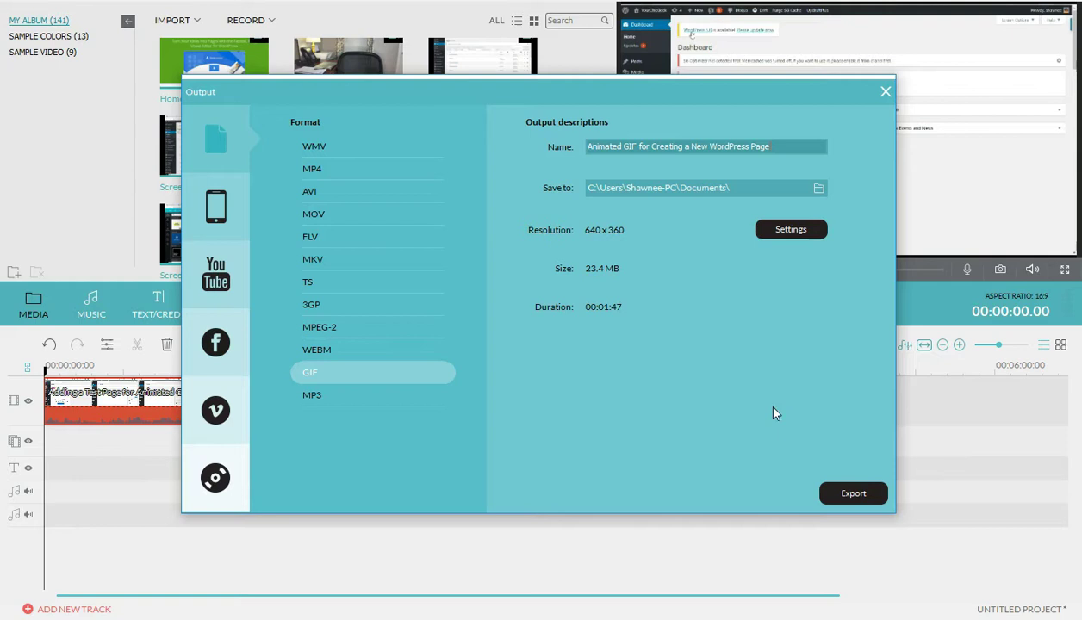
pyautogui.click(854, 495)
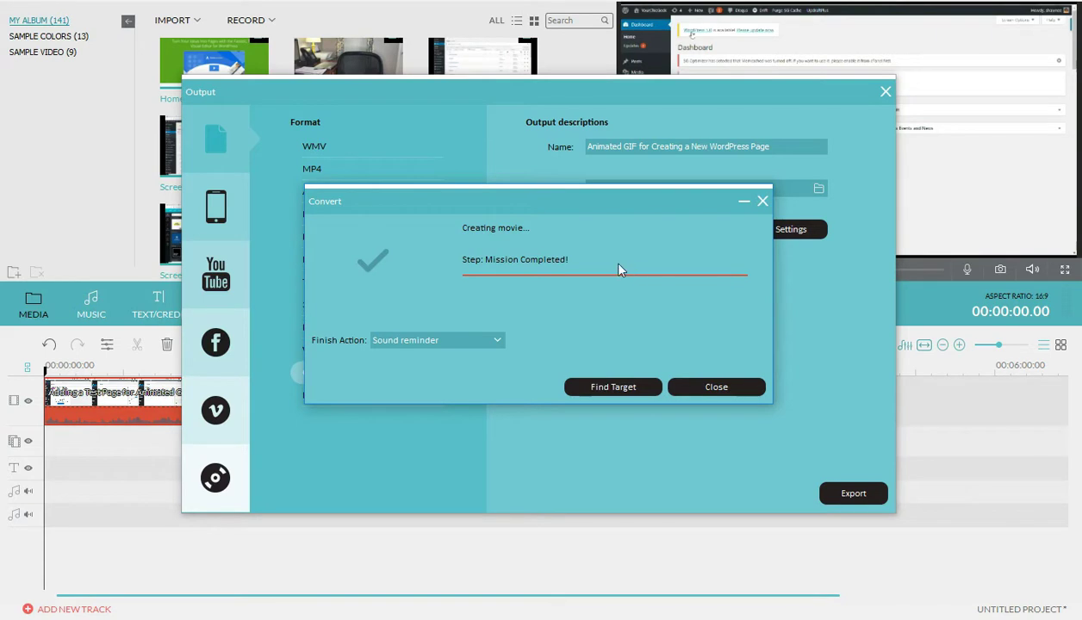
# Show the exported GIF in its Documents folder, and return to Filmora to close the export setup
pyautogui.click(615, 388)
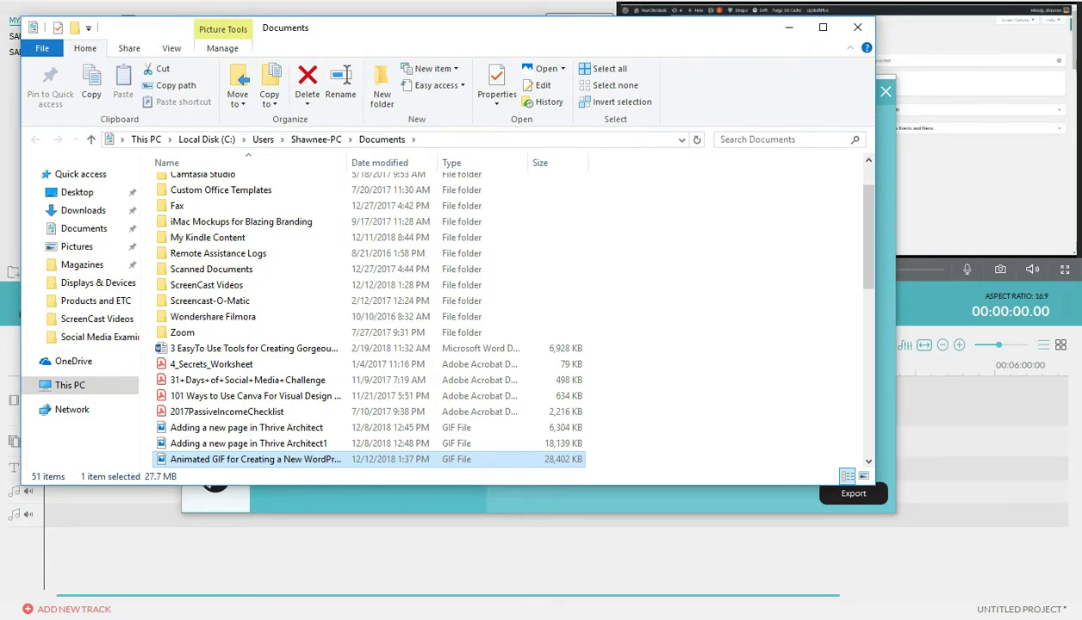
pyautogui.click(879, 174)
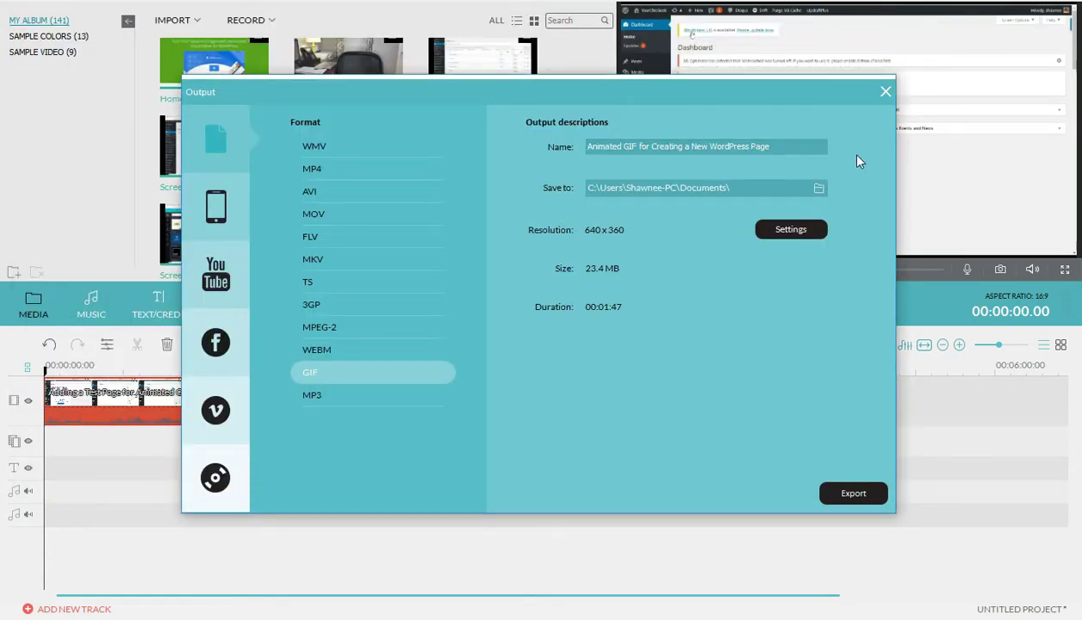
pyautogui.click(885, 92)
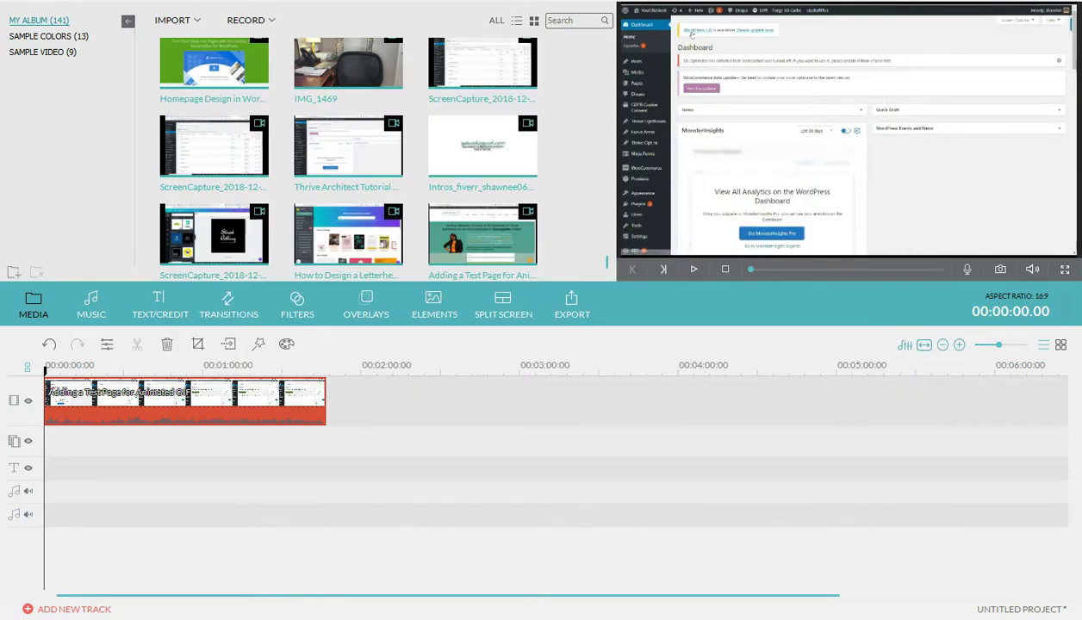
# Save the project in the Projects folder as "Animated GIF for WordPress page"
pyautogui.click(38, 1)
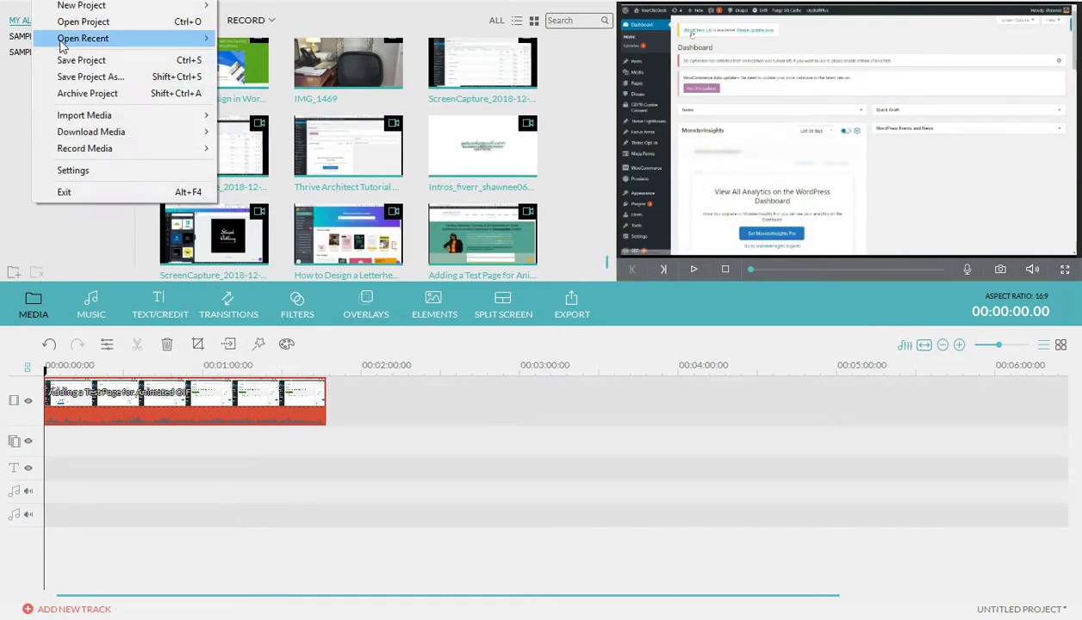
pyautogui.click(95, 78)
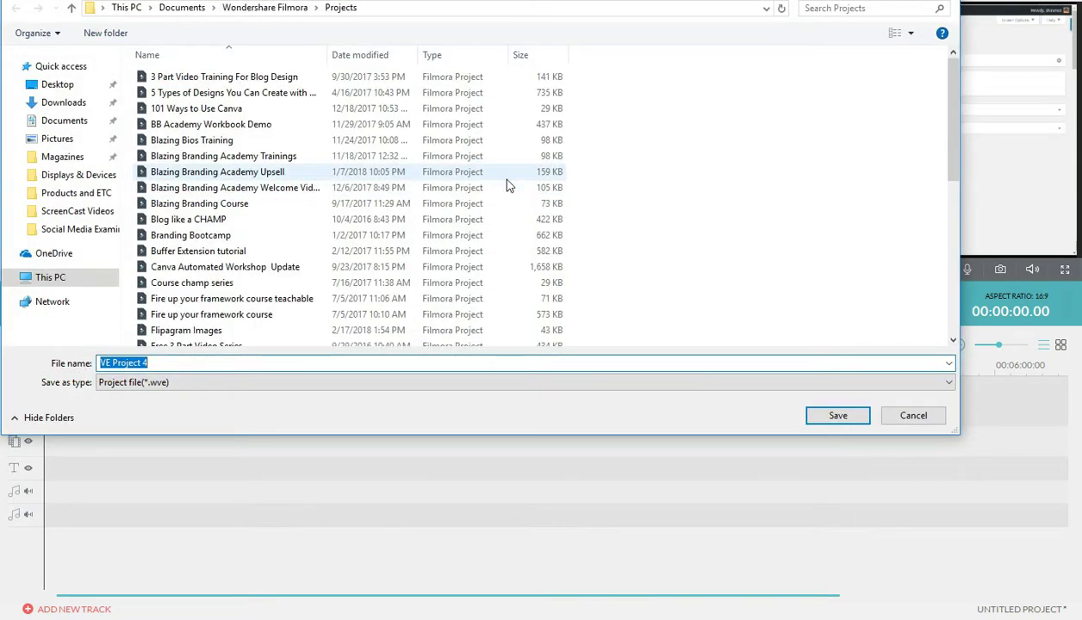
pyautogui.write('Anim')
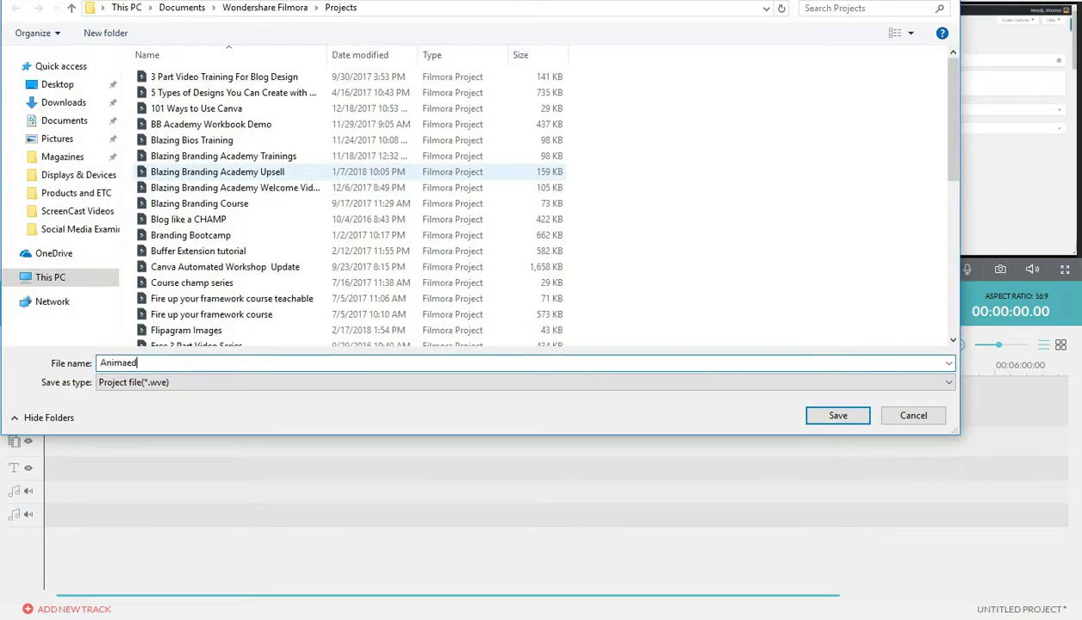
pyautogui.write('ated GIF T')
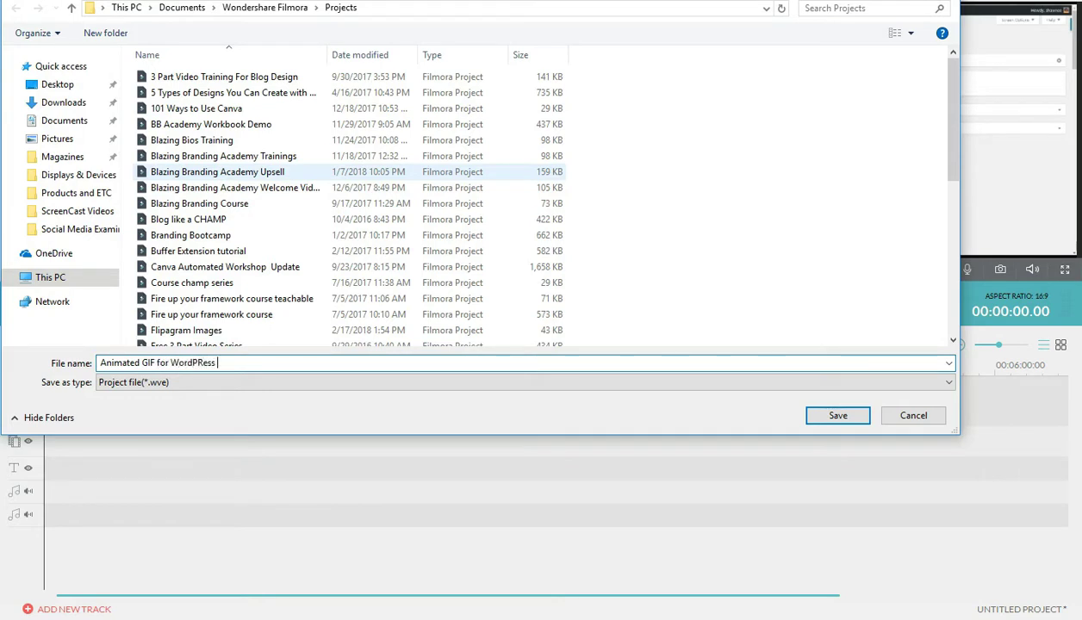
pyautogui.write('or WordPress page')
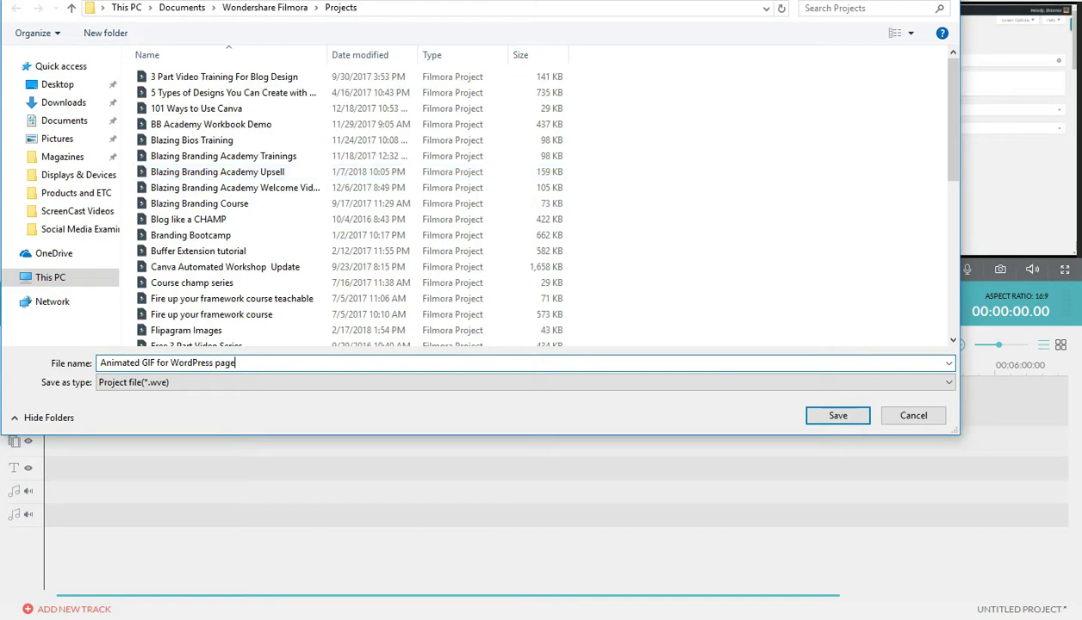
pyautogui.click(827, 411)
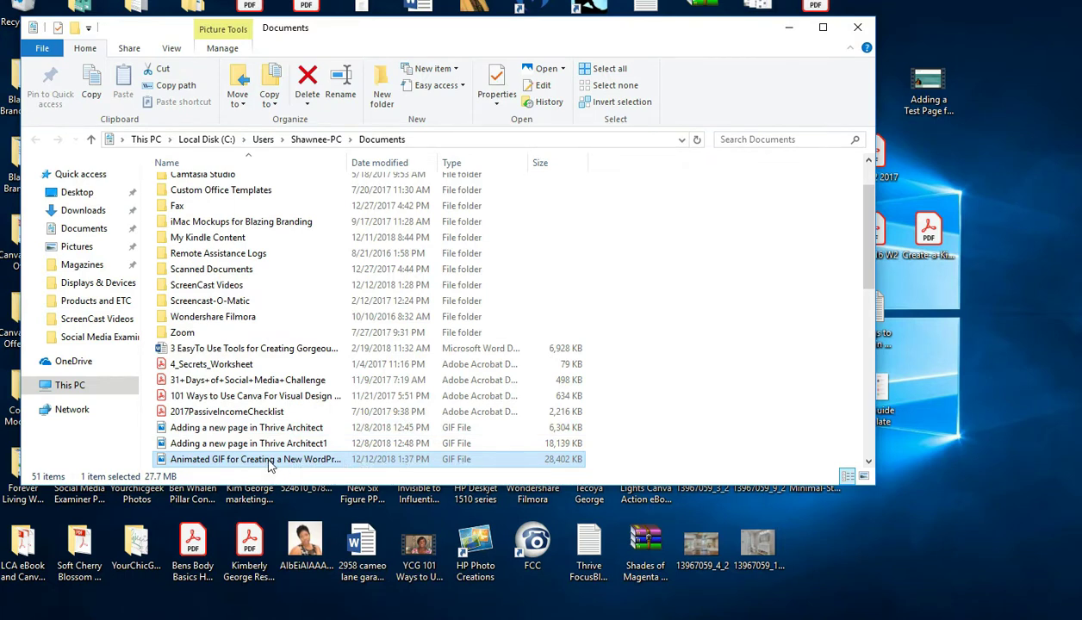
# Move the exported WordPress page GIF from Documents to the desktop, close the folder, and reposition its icon near the source video
pyautogui.moveTo(255, 465); pyautogui.dragTo(963, 118)
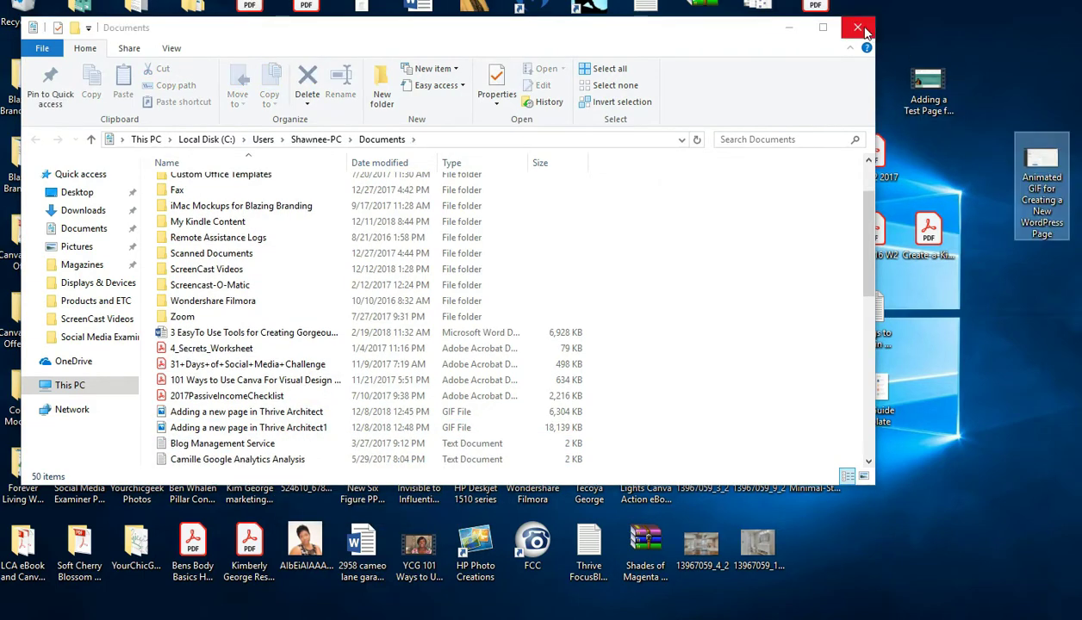
pyautogui.click(857, 27)
pyautogui.moveTo(1019, 176); pyautogui.dragTo(993, 181)
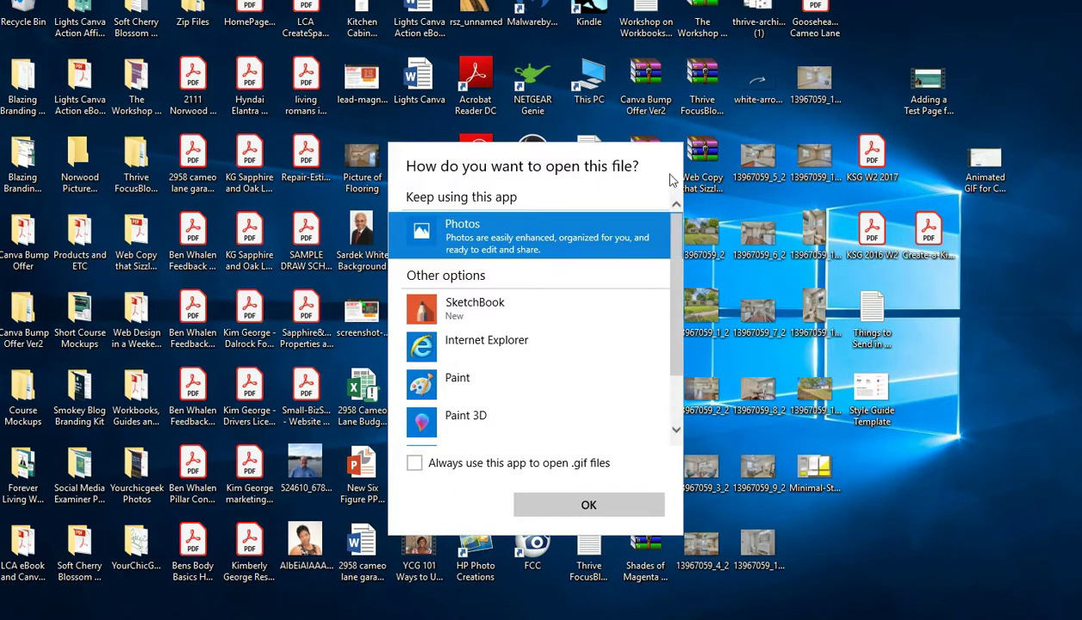
# Dismiss the app chooser for the GIF, and open the WordPress dashboard at yourchicgeek.com/admin in Chrome
pyautogui.scroll(-2, 685, 322)
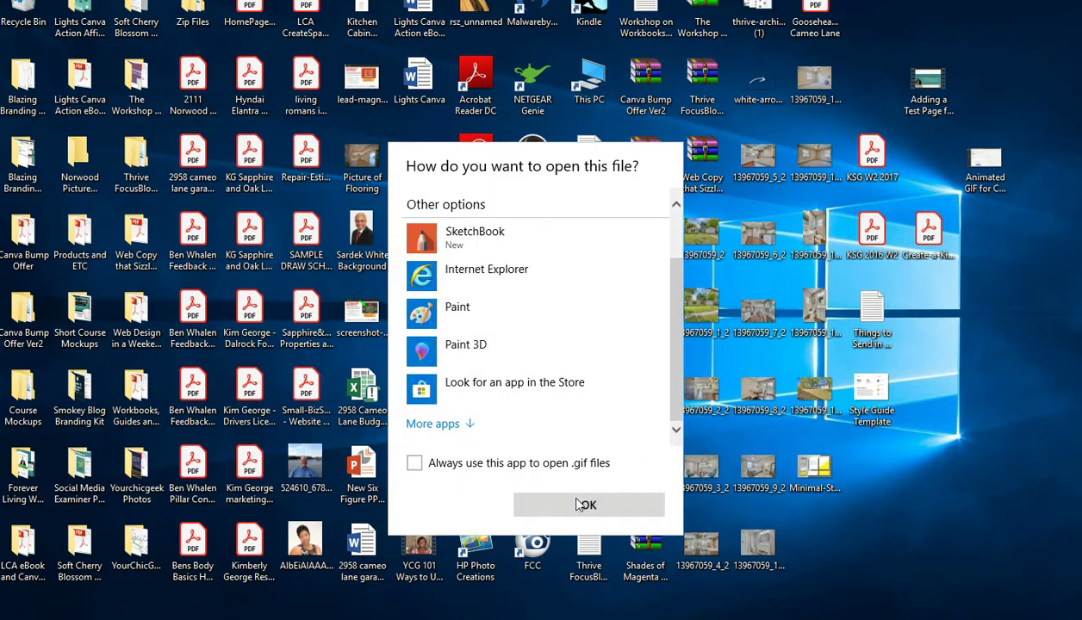
pyautogui.click(569, 551)
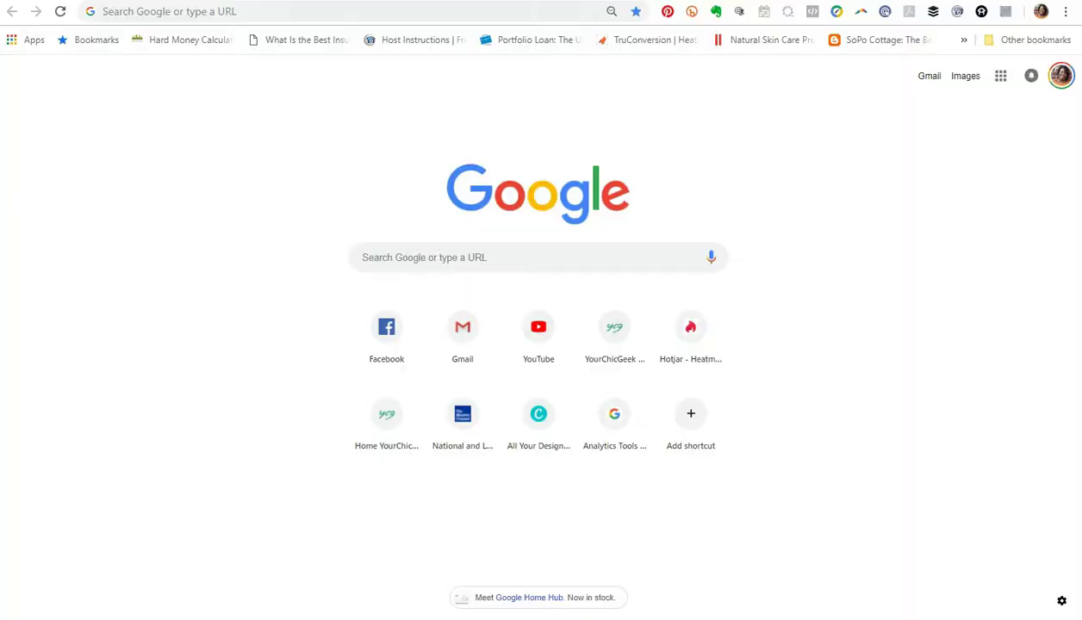
pyautogui.click(285, 17)
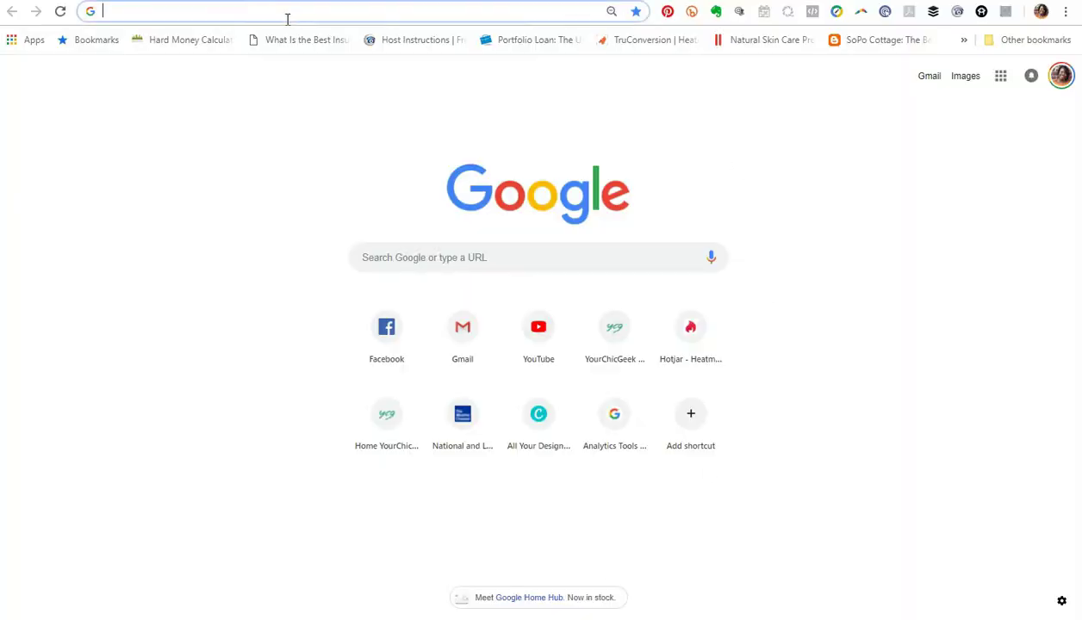
pyautogui.write('yourchicgeek.com')
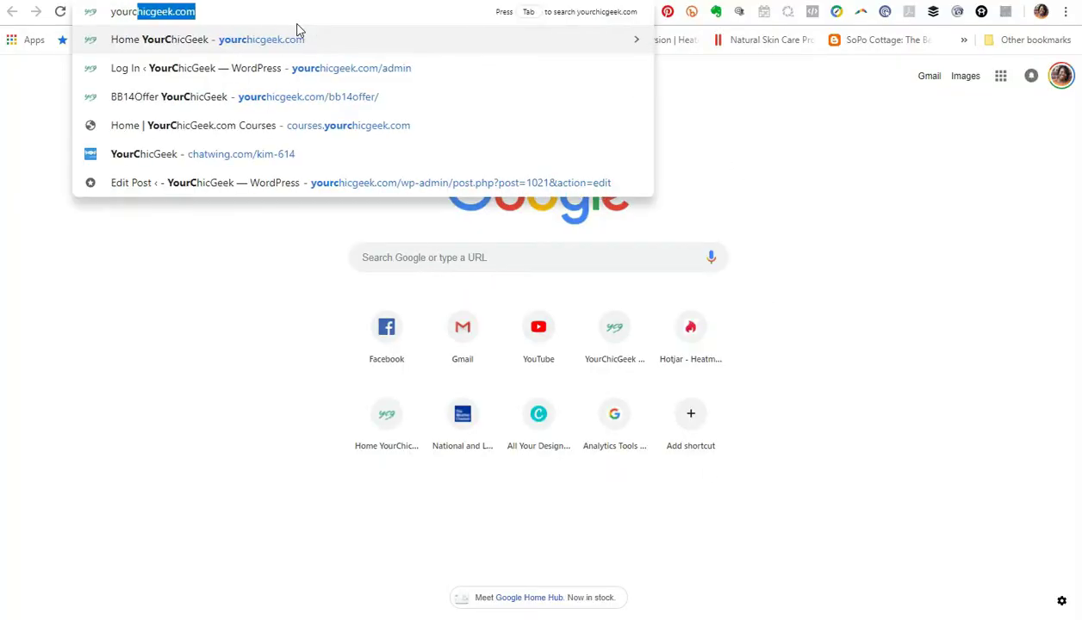
pyautogui.write('/wp-admin')
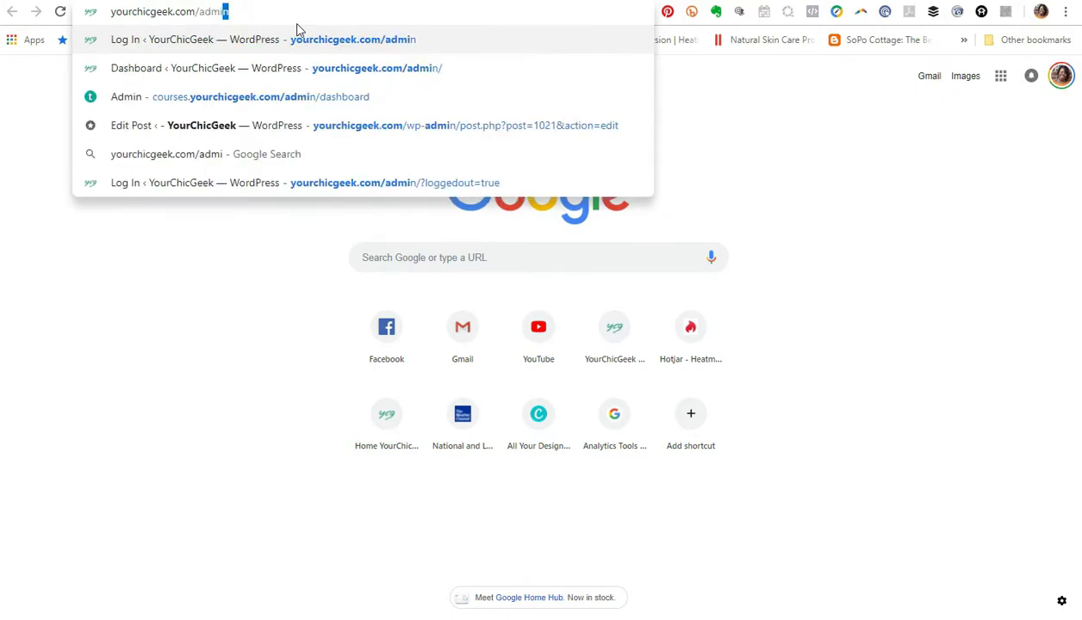
pyautogui.press('Return')
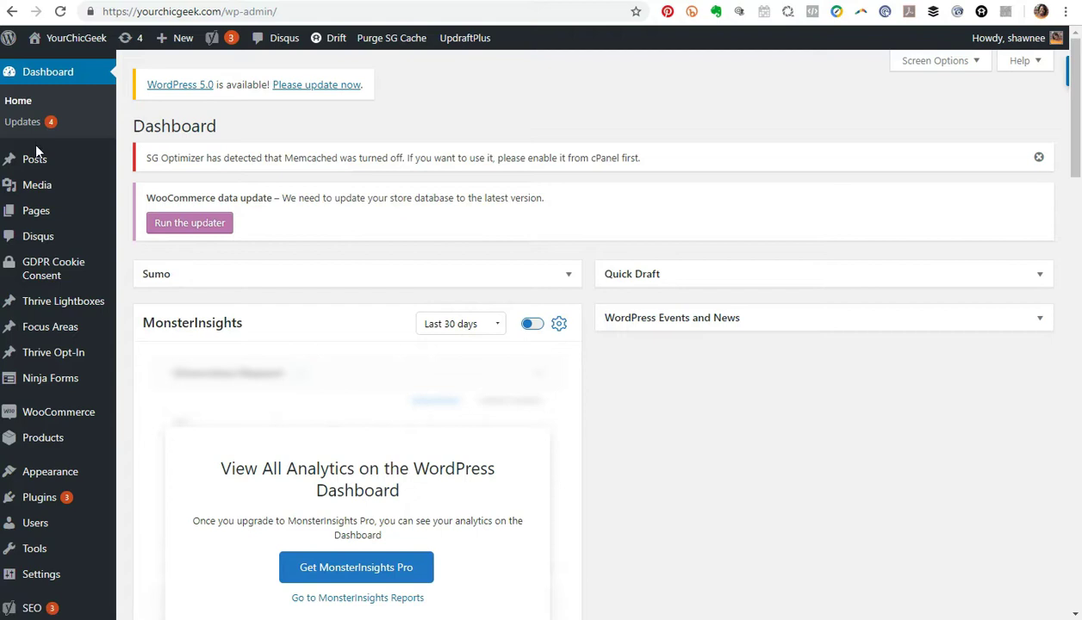
# Search the site's pages for "animated"
pyautogui.click(70, 192)
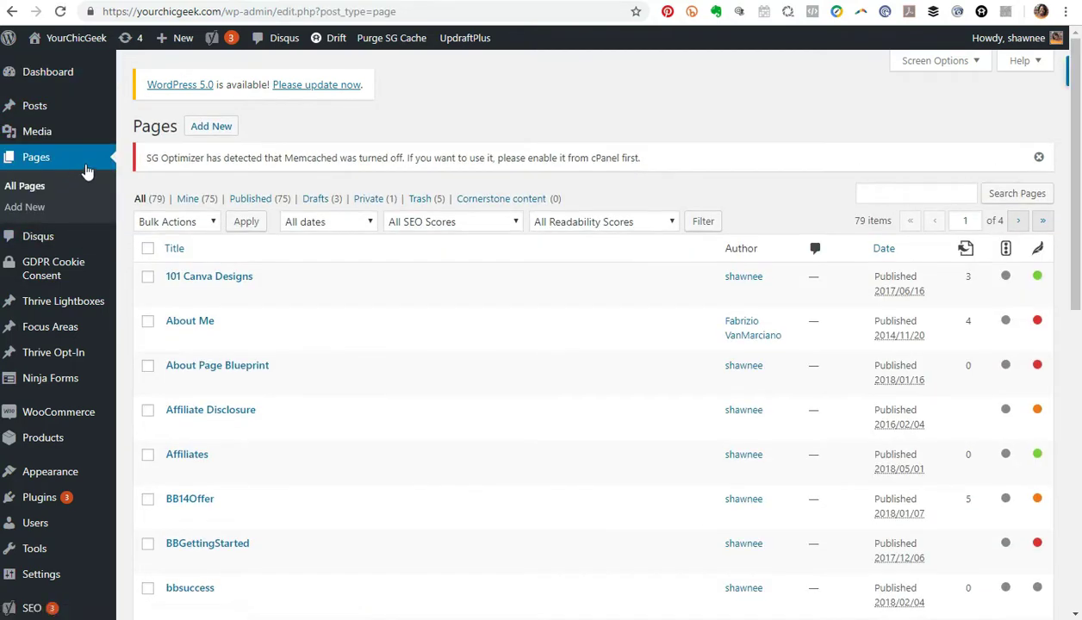
pyautogui.scroll(-1, 95, 168)
pyautogui.scroll(-2, 99, 166)
pyautogui.scroll(4, 941, 96)
pyautogui.click(915, 184)
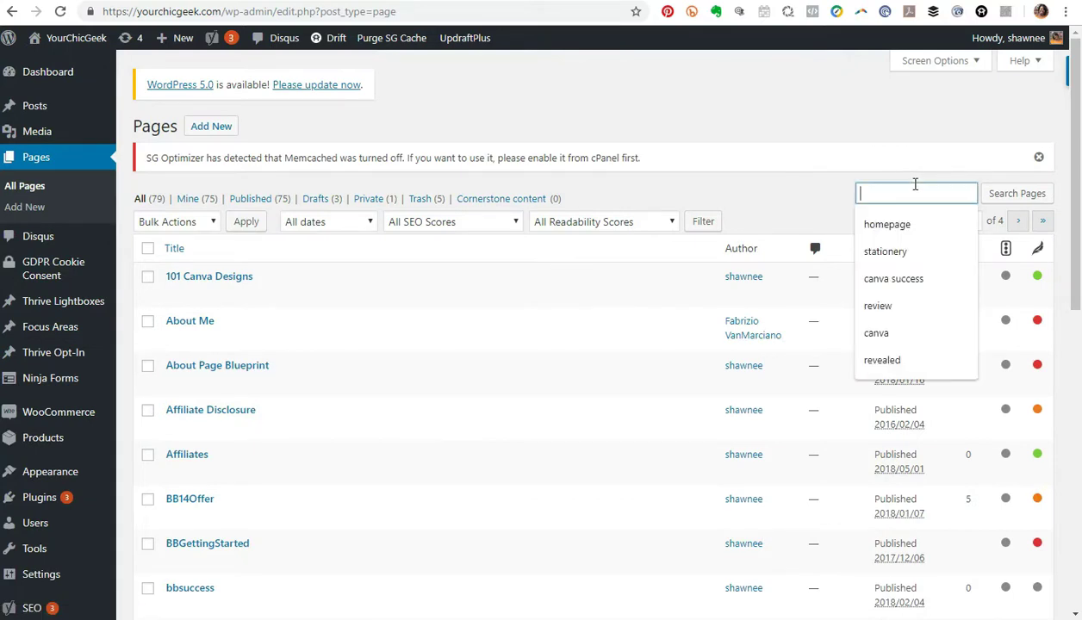
pyautogui.write('animated')
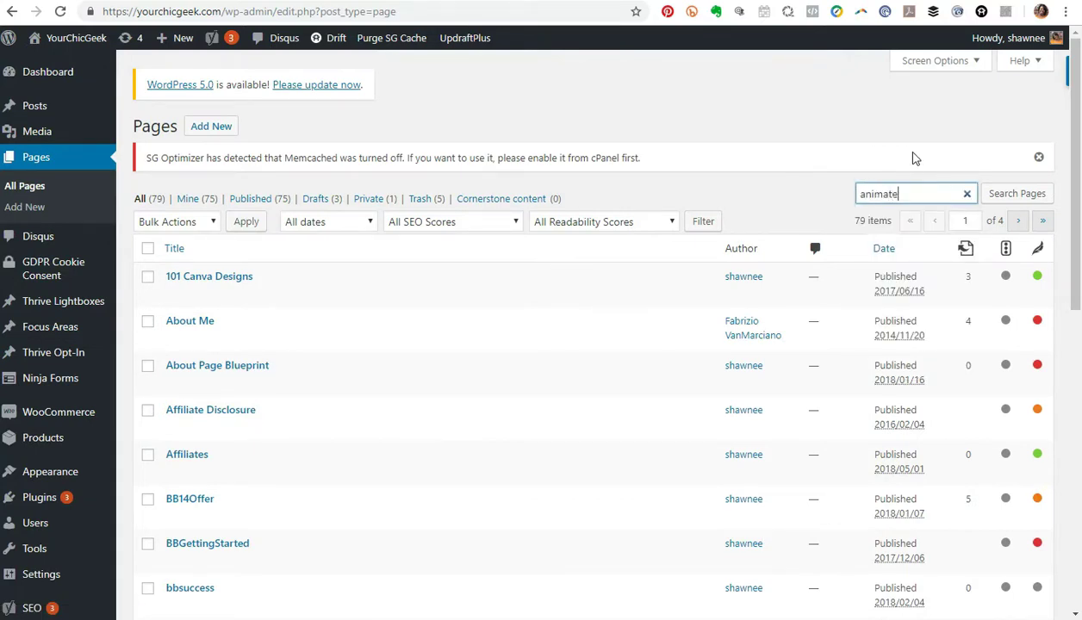
pyautogui.press('Return')
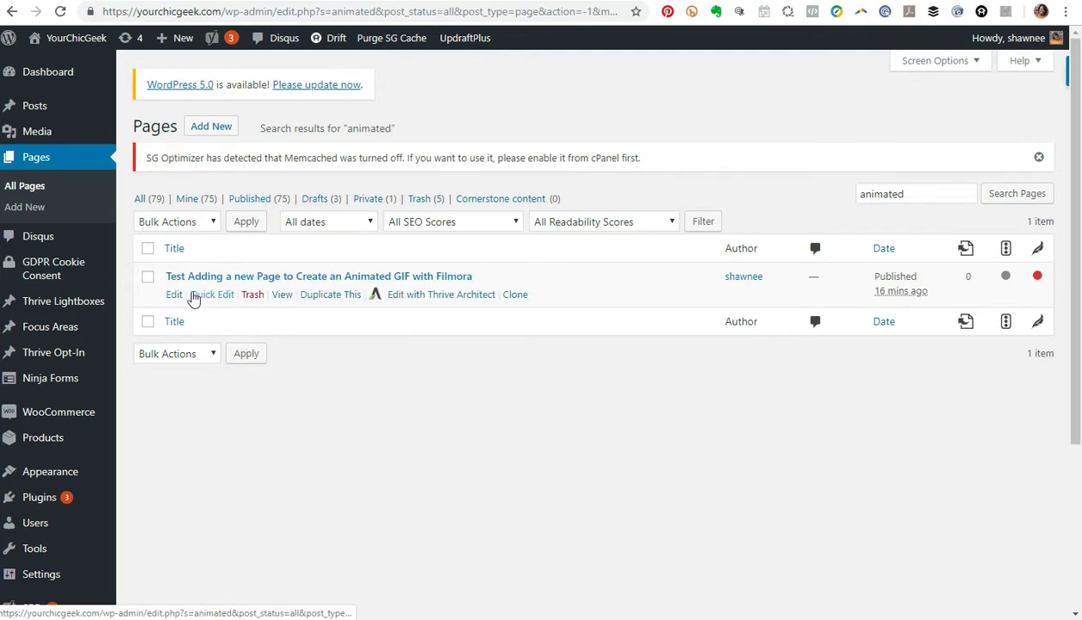
# Open the page "Test Adding a new Page to Create an Animated GIF with Filmora" for editing in the Visual editor
pyautogui.click(223, 277)
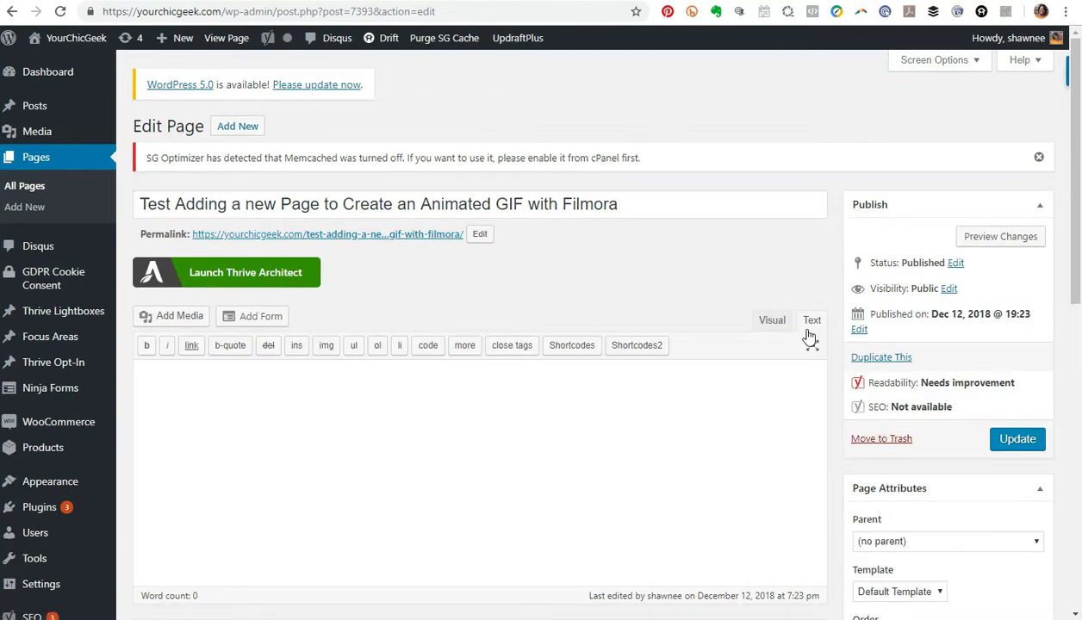
pyautogui.click(772, 322)
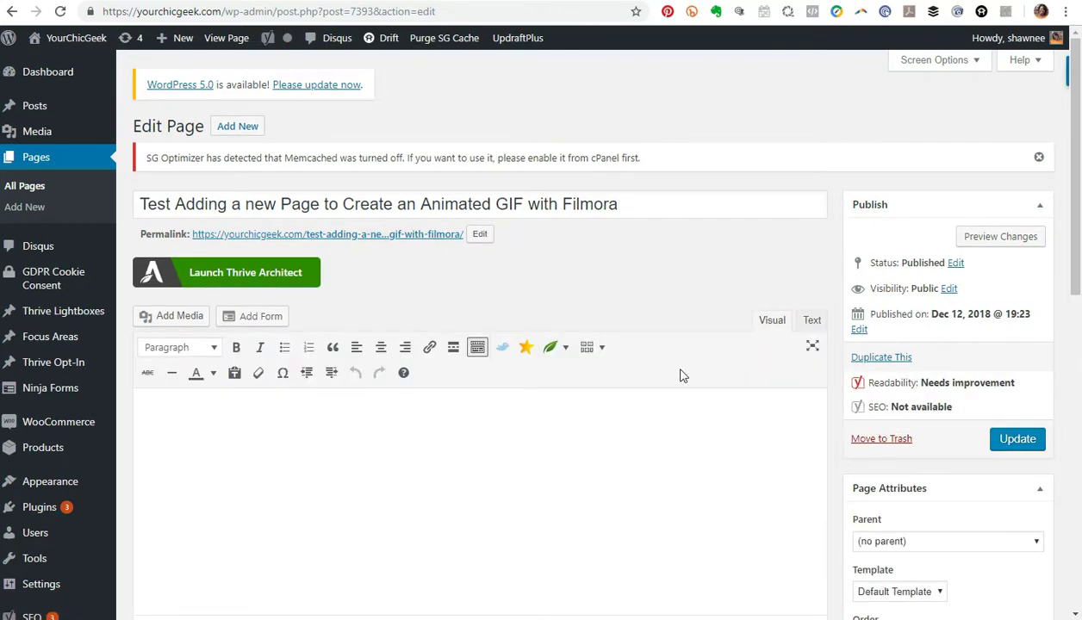
pyautogui.scroll(-2, 707, 369)
pyautogui.click(185, 242)
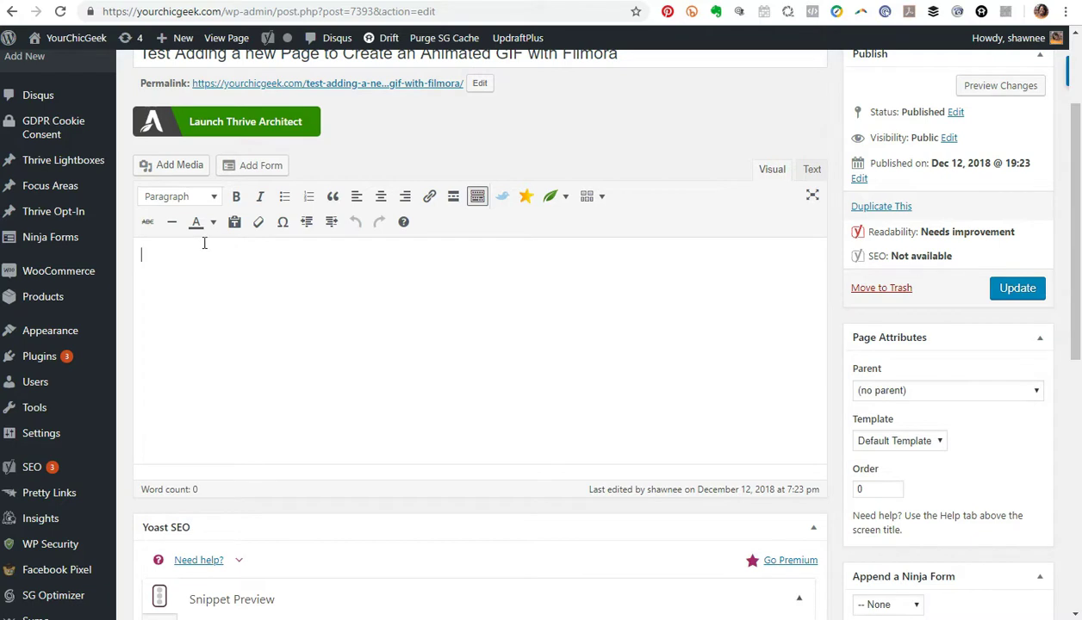
pyautogui.scroll(2, 203, 249)
pyautogui.moveTo(46, 118)
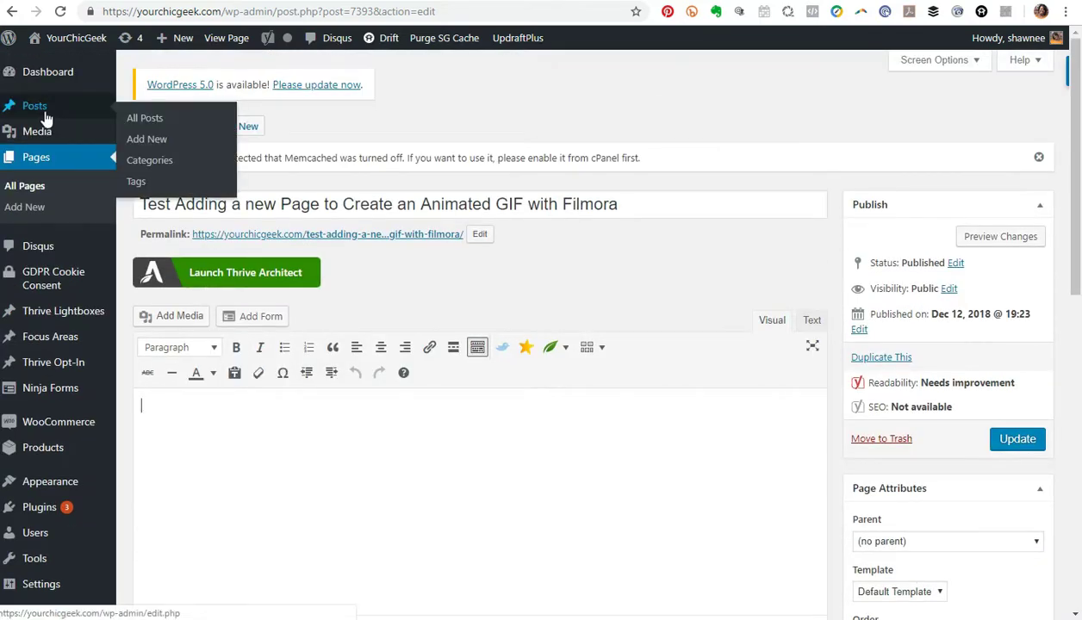
# Start a new post titled "Tutorial Example with Animated GIF"
pyautogui.click(180, 41)
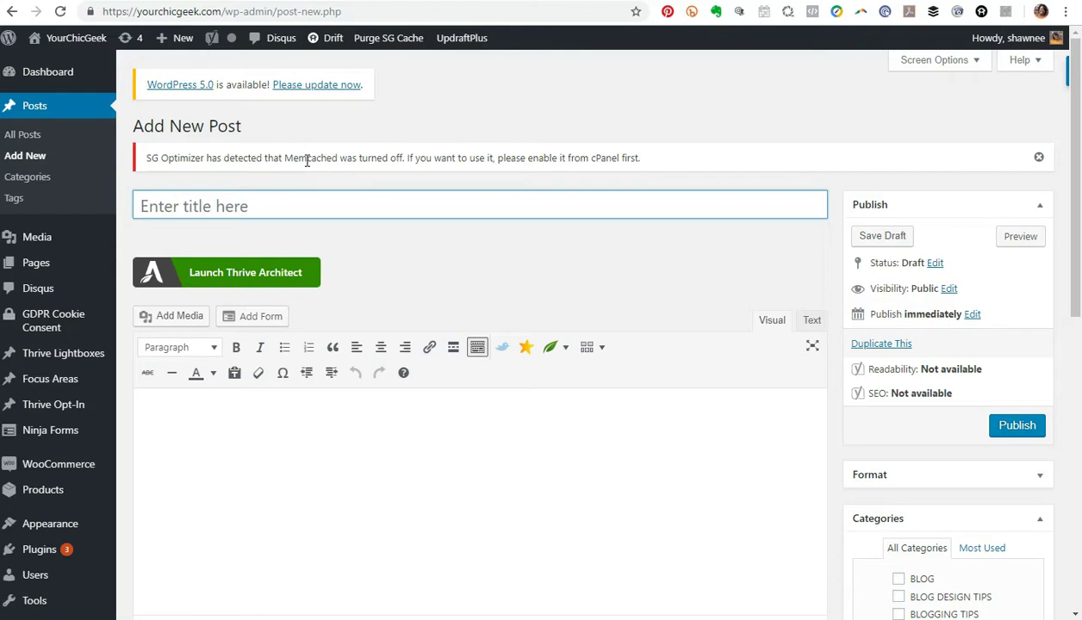
pyautogui.write('Tuf')
pyautogui.press('Menu')
pyautogui.click(319, 223)
pyautogui.write('Tutorial Examplle wit')
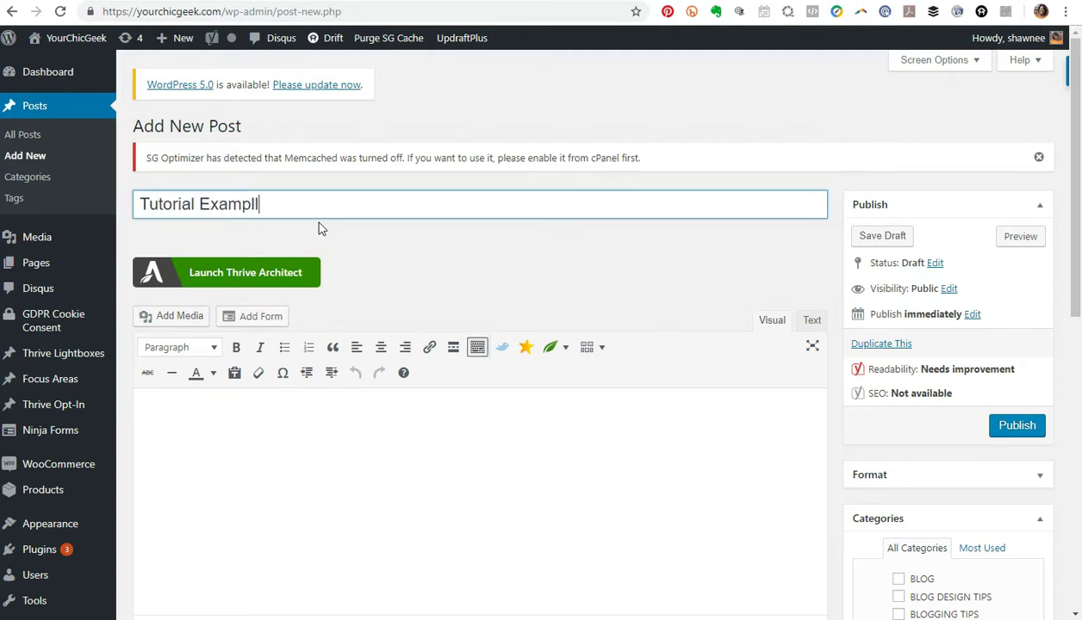
pyautogui.press('BackSpace')
pyautogui.press('BackSpace')
pyautogui.press('BackSpace')
pyautogui.press('BackSpace')
pyautogui.press('BackSpace')
pyautogui.press('BackSpace')
pyautogui.write('e with Animated GIF')
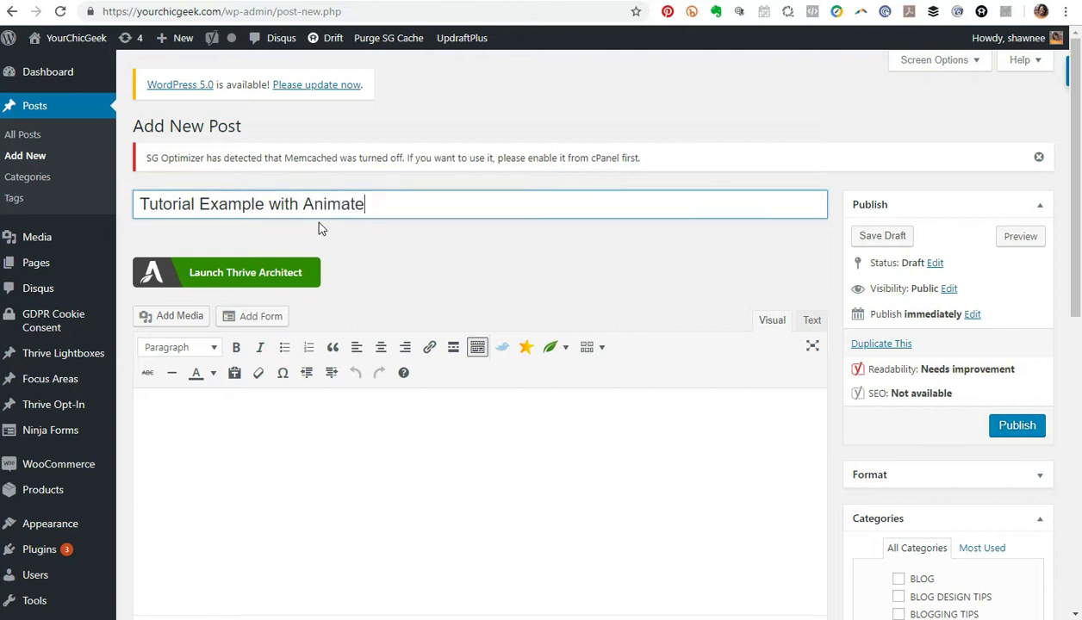
pyautogui.press('Tab')
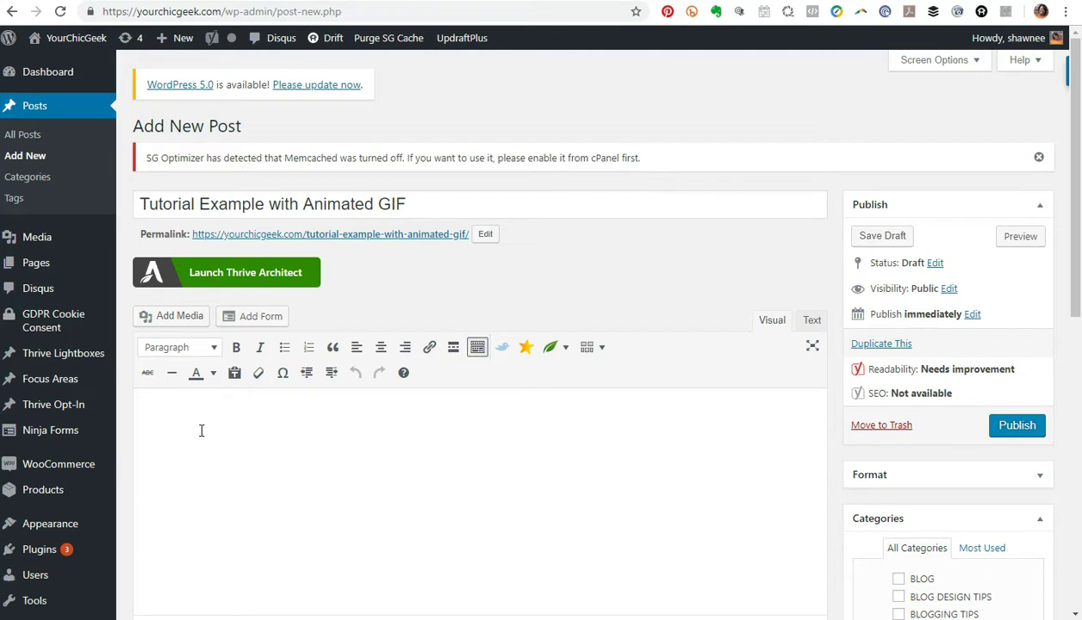
# Write the post body "Hello this is how to create an animated GIF to add to your WordPress content"
pyautogui.write('Hello this is how to create an ai')
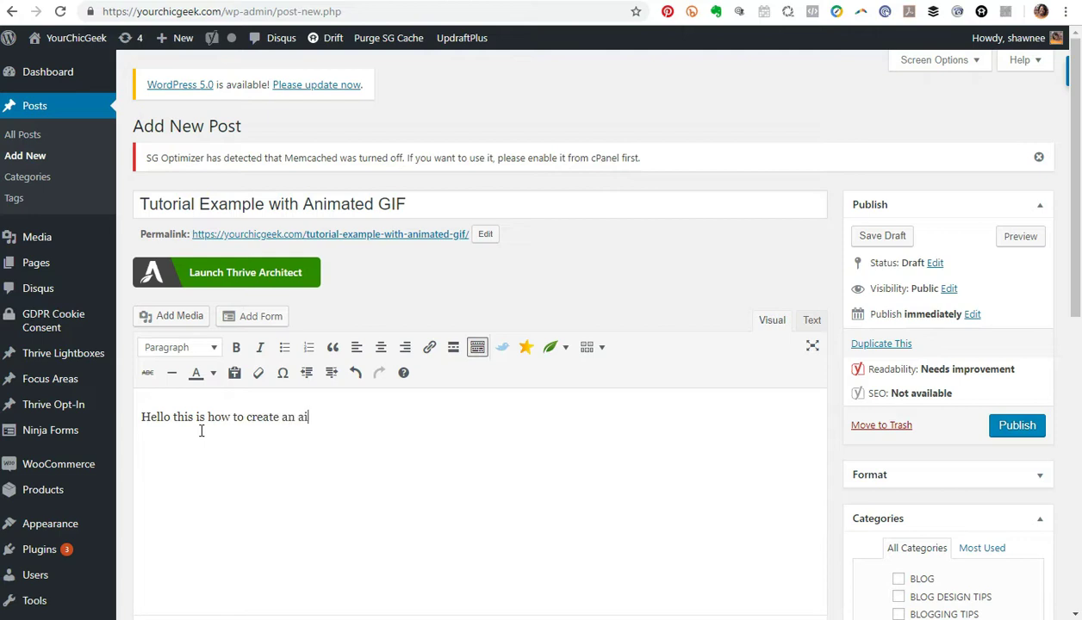
pyautogui.press('BackSpace')
pyautogui.write('nimated GIF to add to your WordPRe')
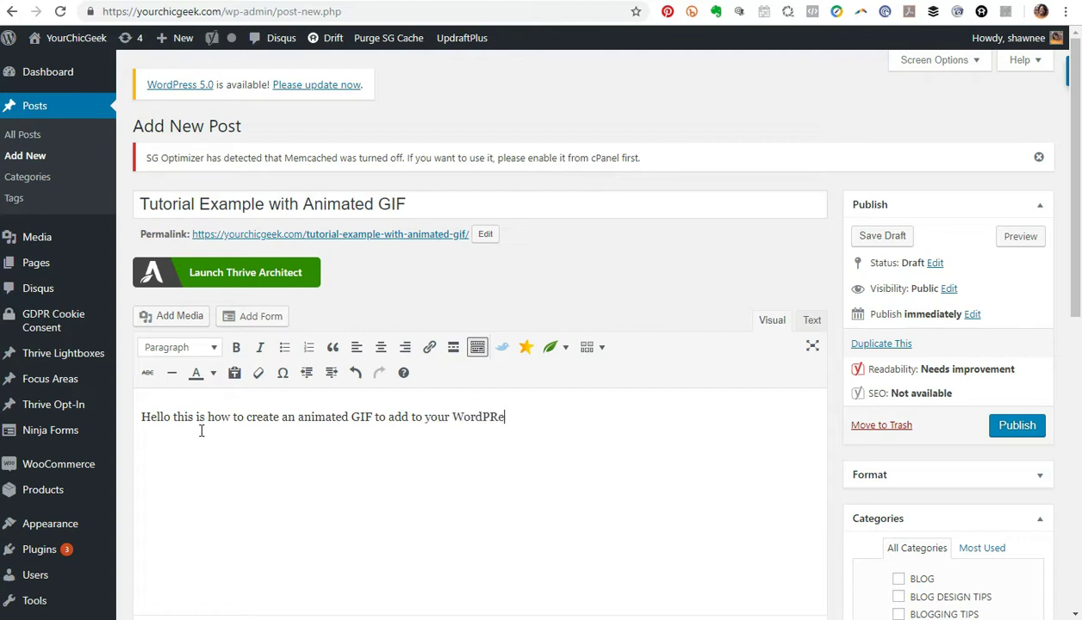
pyautogui.write('ess content')
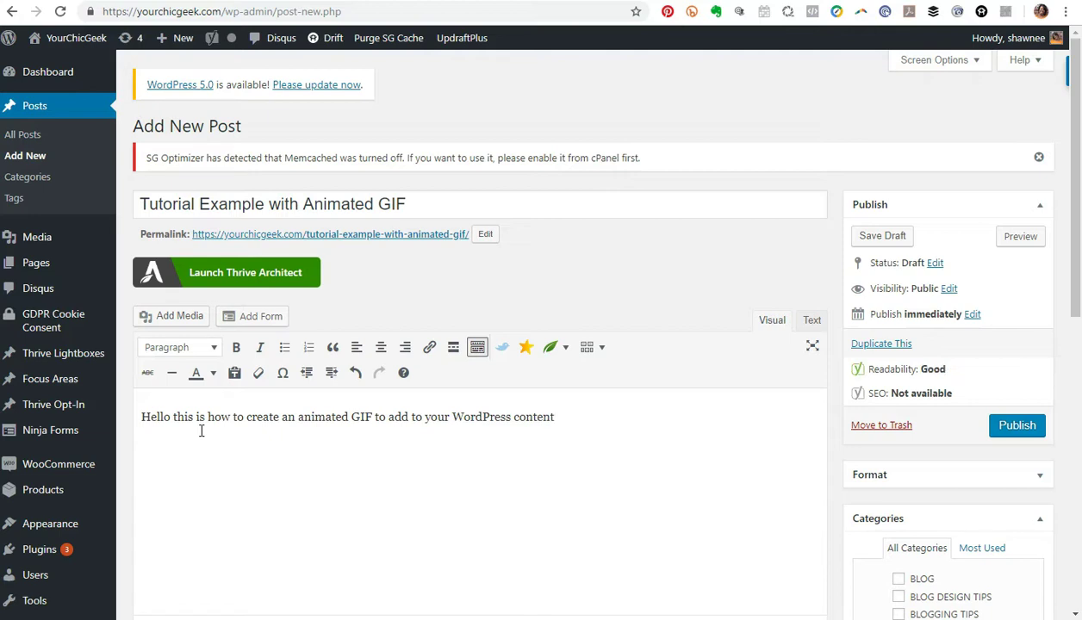
# Upload "Animated GIF for Creating a New WordPress Page" from the desktop as media for the post
pyautogui.click(190, 321)
pyautogui.click(212, 100)
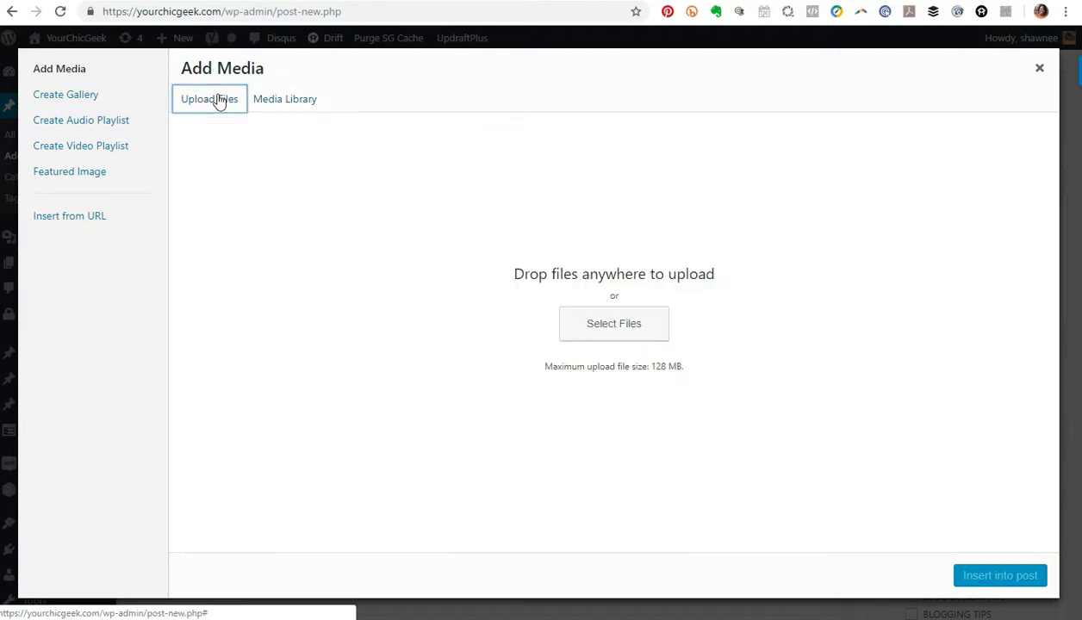
pyautogui.click(639, 331)
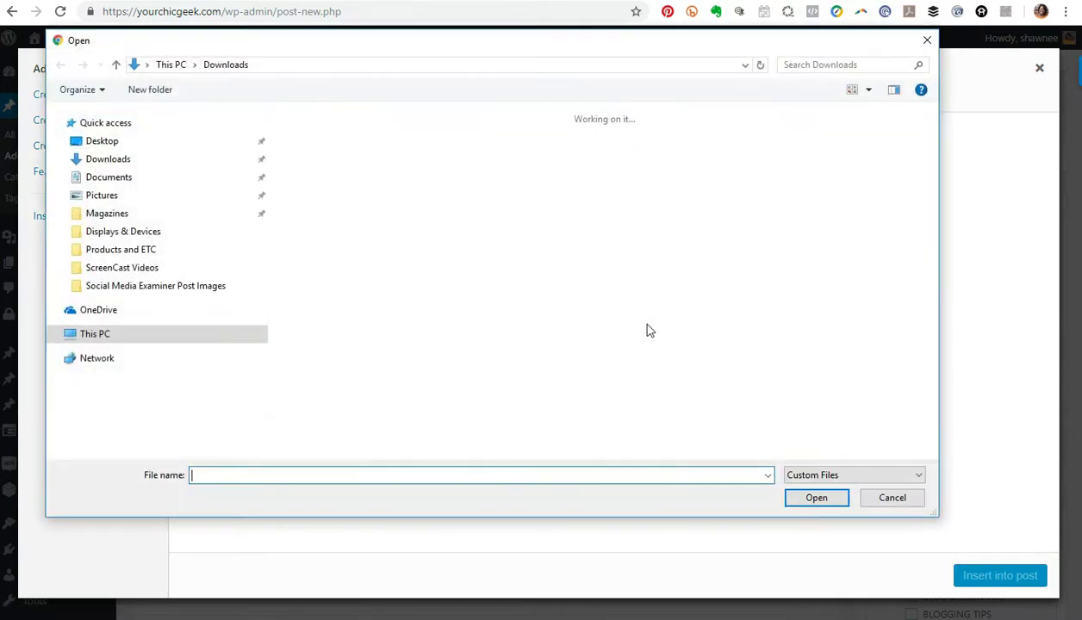
pyautogui.click(115, 145)
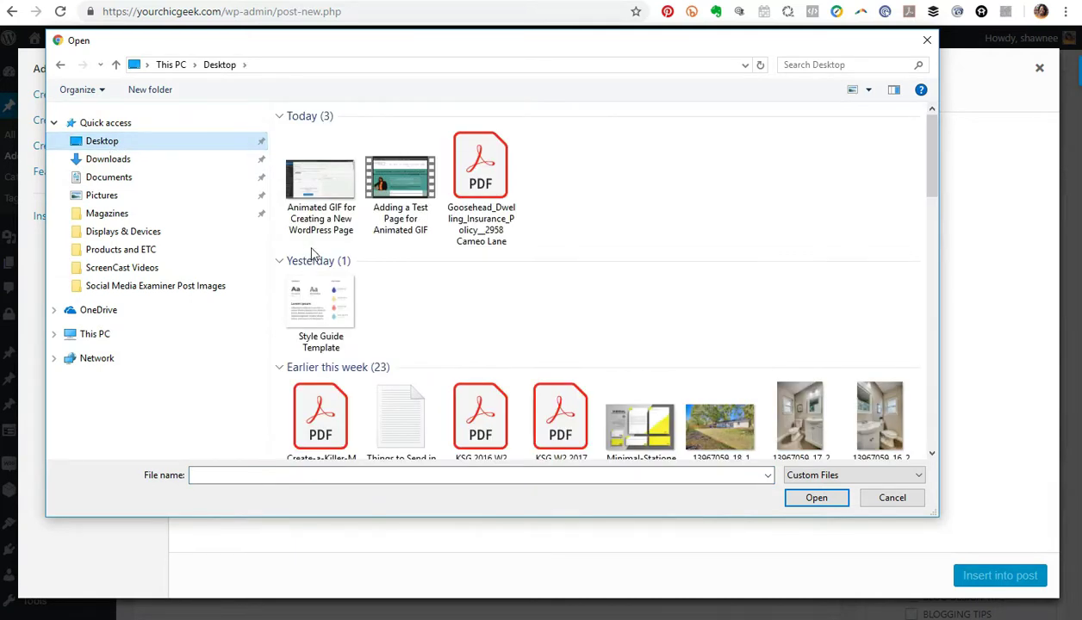
pyautogui.click(334, 224)
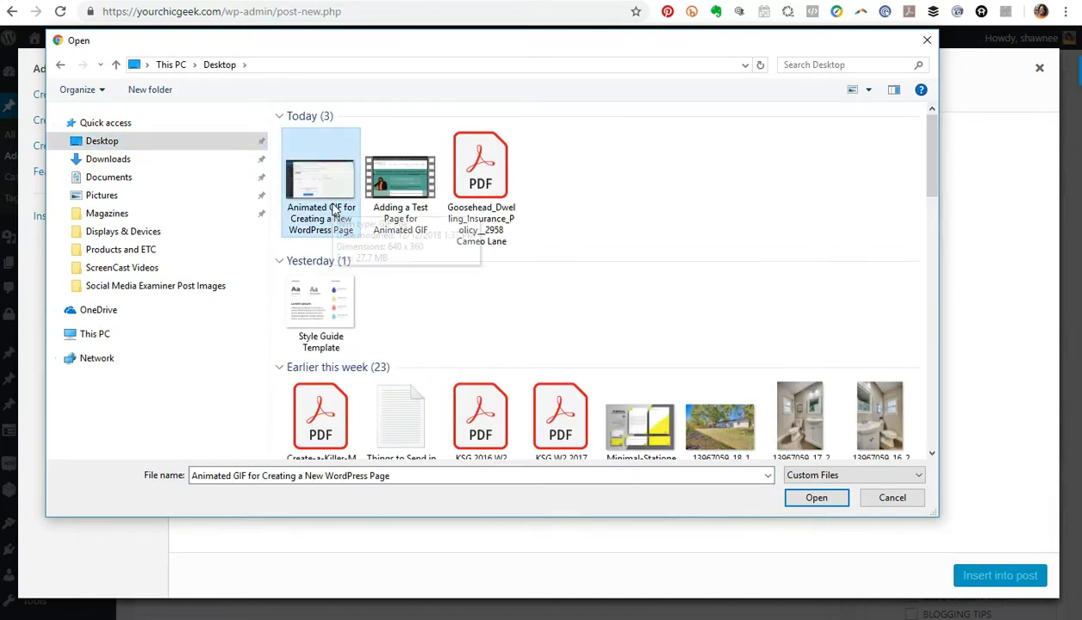
pyautogui.click(810, 498)
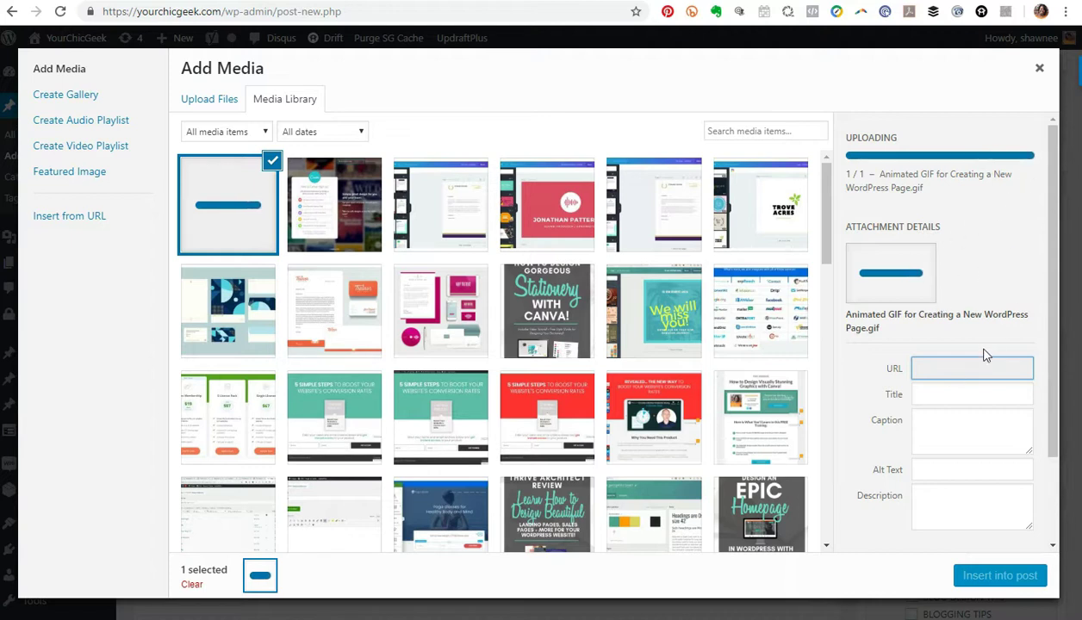
# Review the GIF's title, caption and alt text fields, and insert it into the post centered at full size, 640 × 360
pyautogui.tripleClick(959, 262)
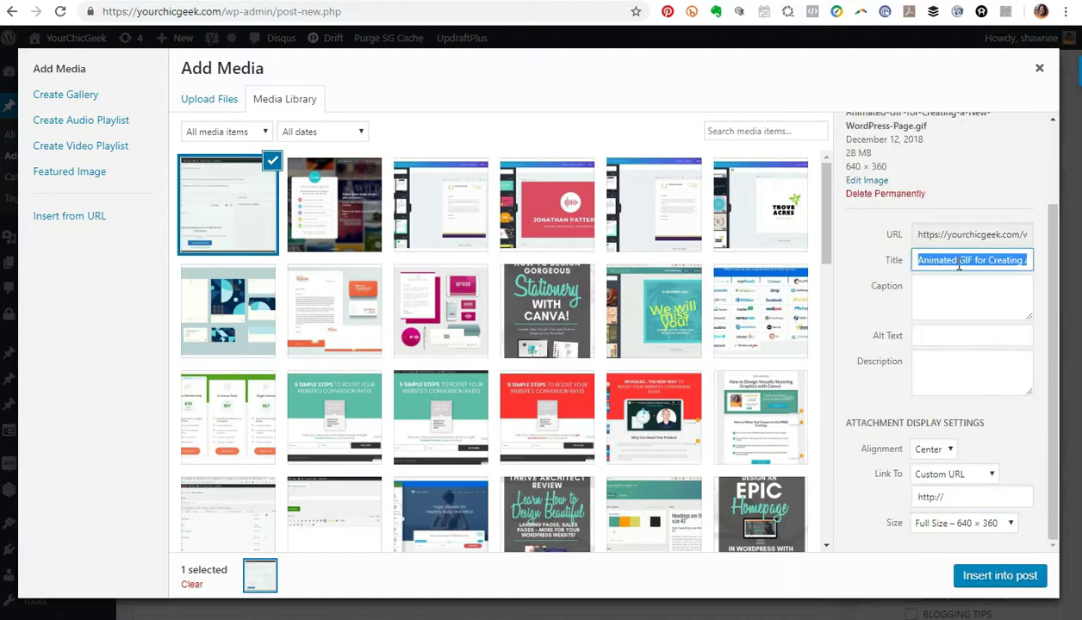
pyautogui.click(939, 296)
pyautogui.click(934, 338)
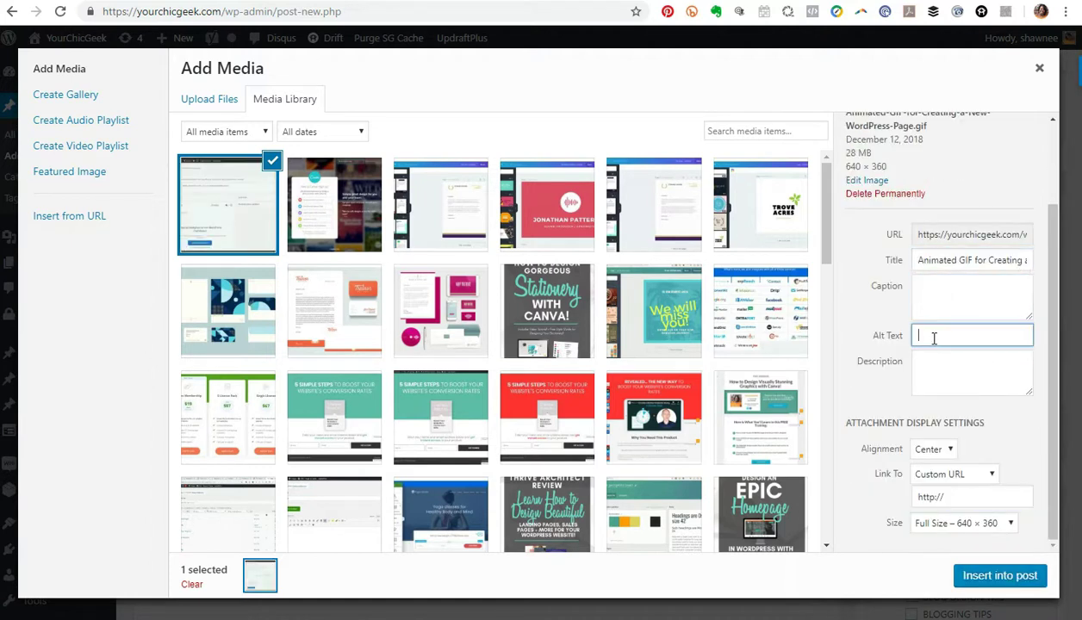
pyautogui.click(946, 292)
pyautogui.click(965, 575)
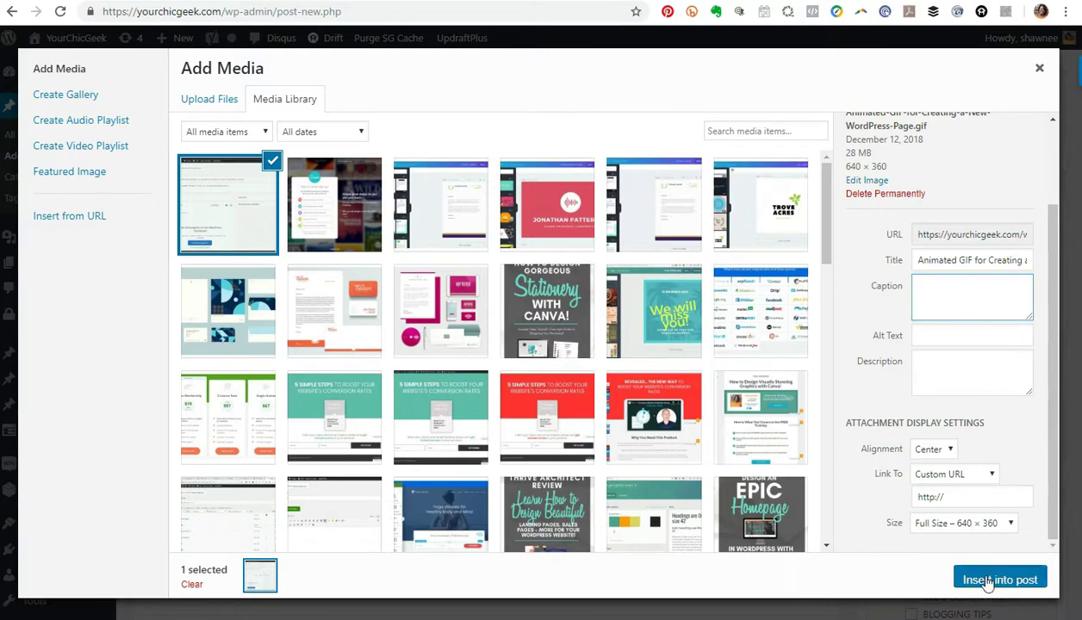
pyautogui.scroll(-3, 732, 422)
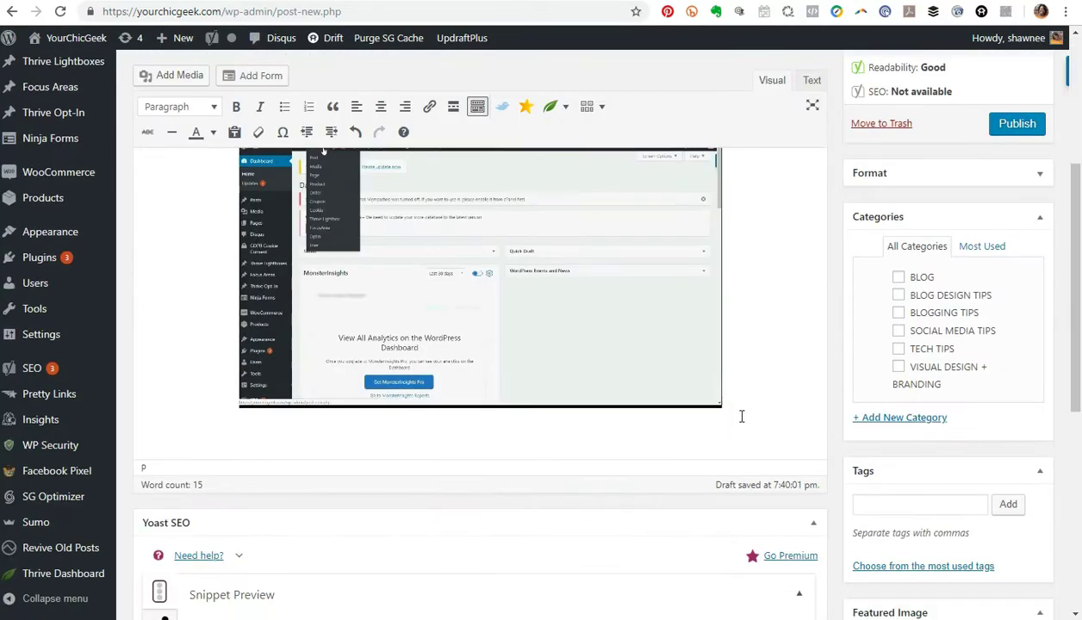
pyautogui.scroll(1, 546, 345)
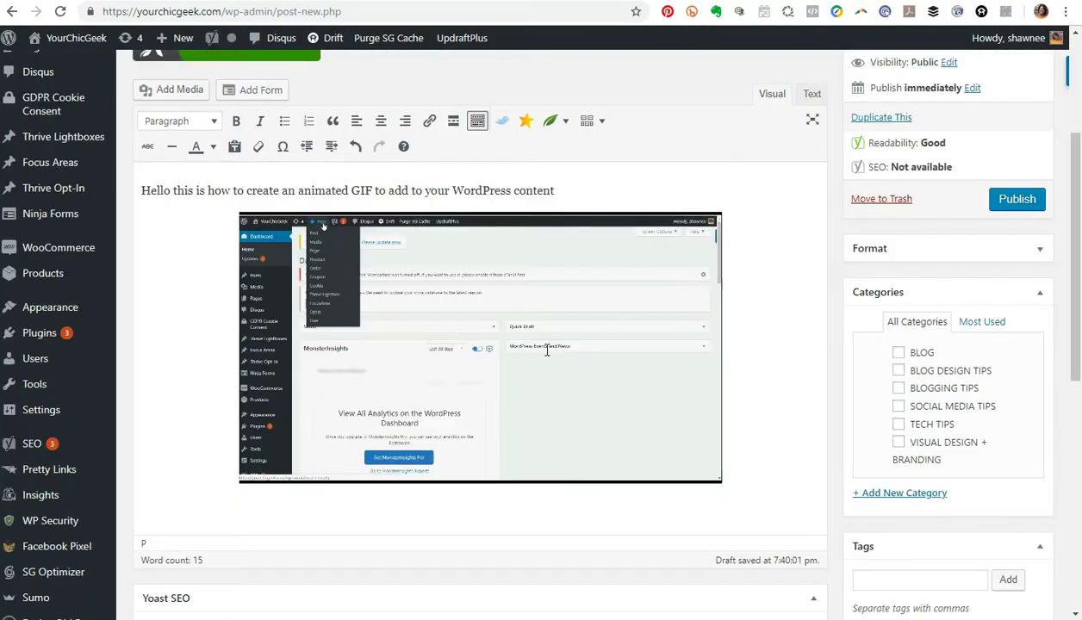
# Publish and update the post, and view the animated GIF on the live post
pyautogui.click(1017, 203)
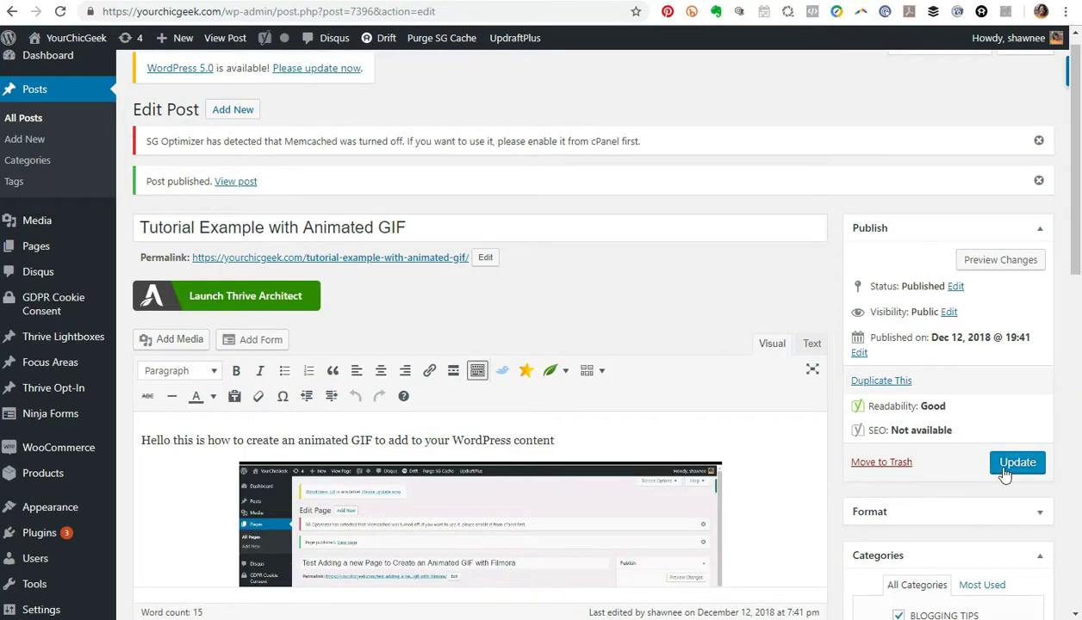
pyautogui.click(1003, 469)
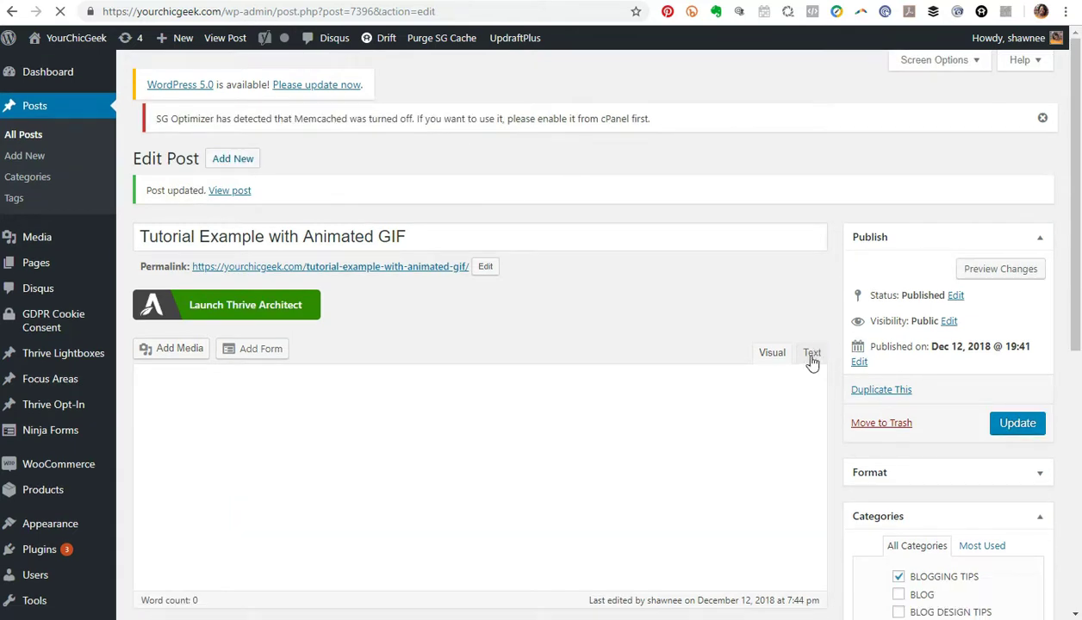
pyautogui.scroll(-1, 811, 351)
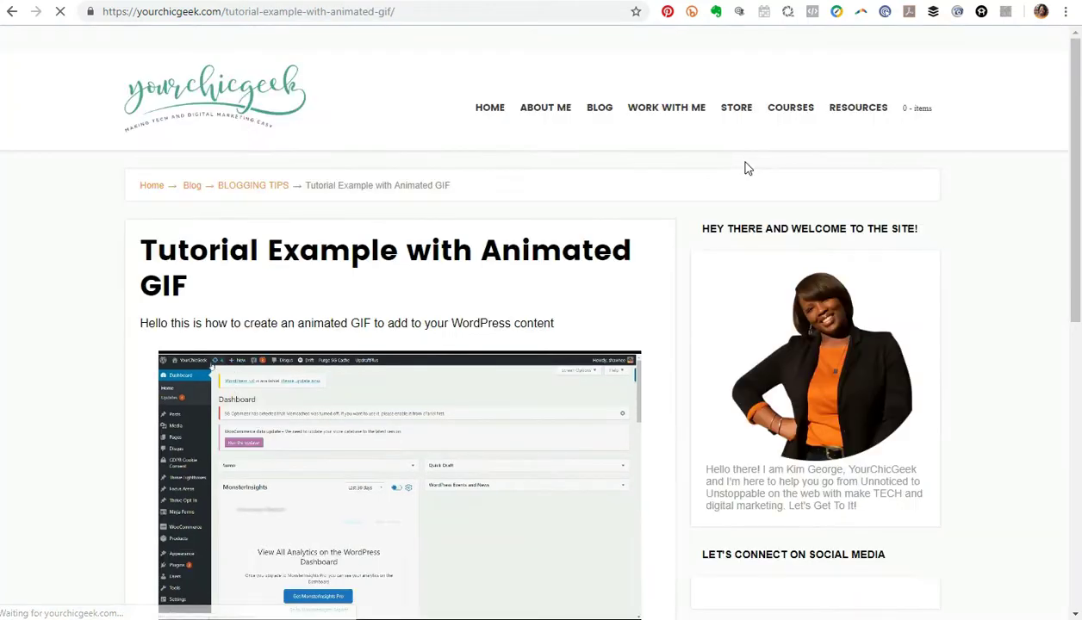
pyautogui.scroll(-3, 744, 167)
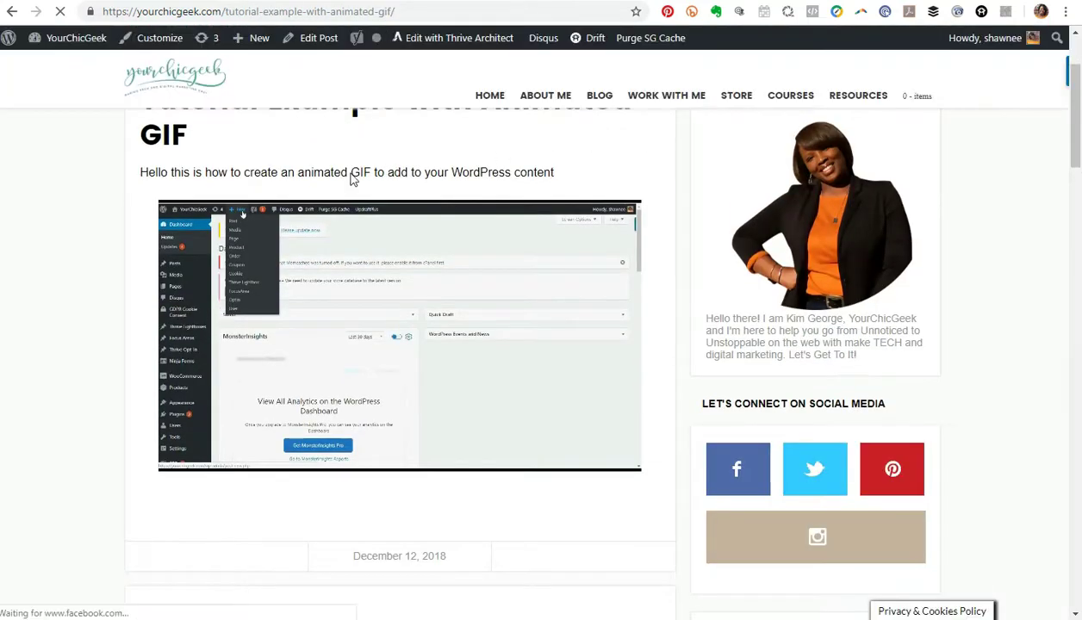
# Examine the published tutorial post from its title through the embedded GIF, checking how the animation plays within the content
pyautogui.scroll(3, 510, 201)
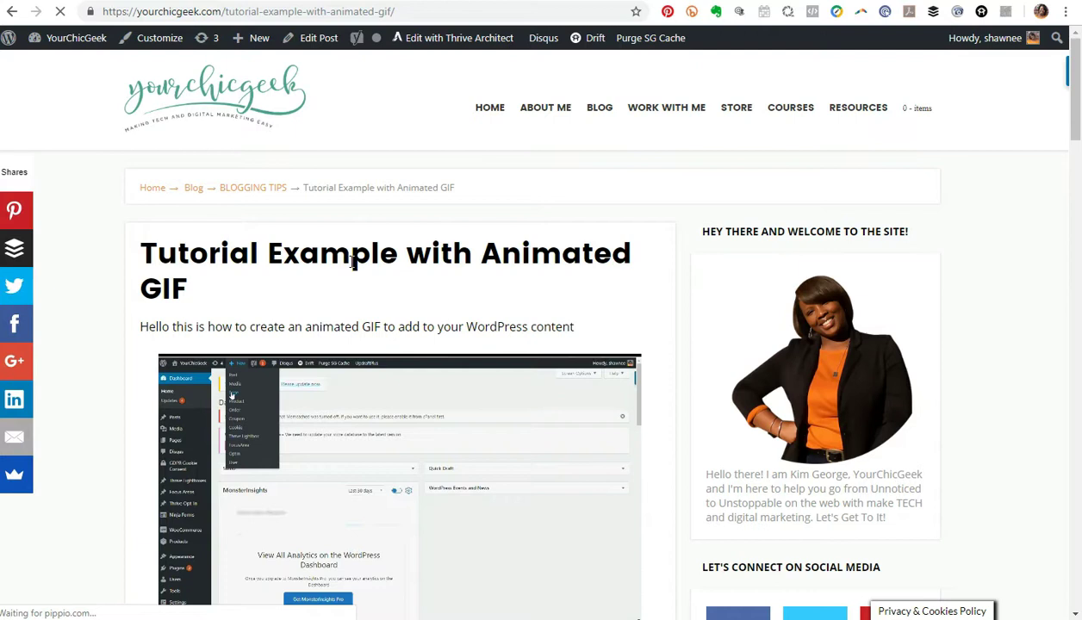
pyautogui.scroll(-1, 381, 250)
pyautogui.scroll(-1, 382, 250)
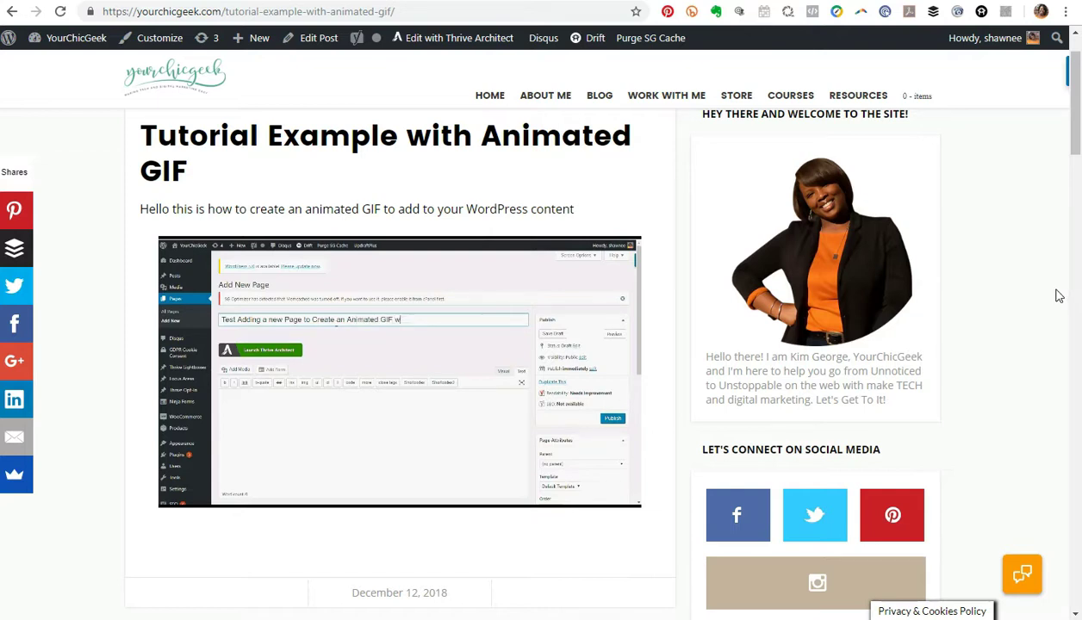
pyautogui.scroll(1, 1056, 295)
pyautogui.scroll(-2, 1051, 296)
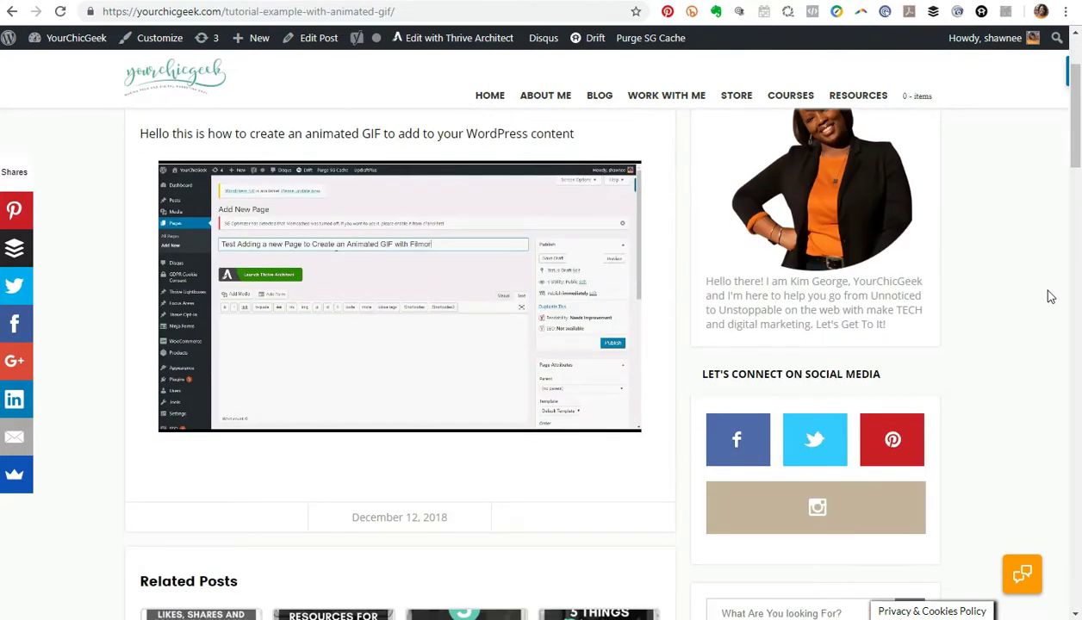
pyautogui.scroll(2, 1049, 293)
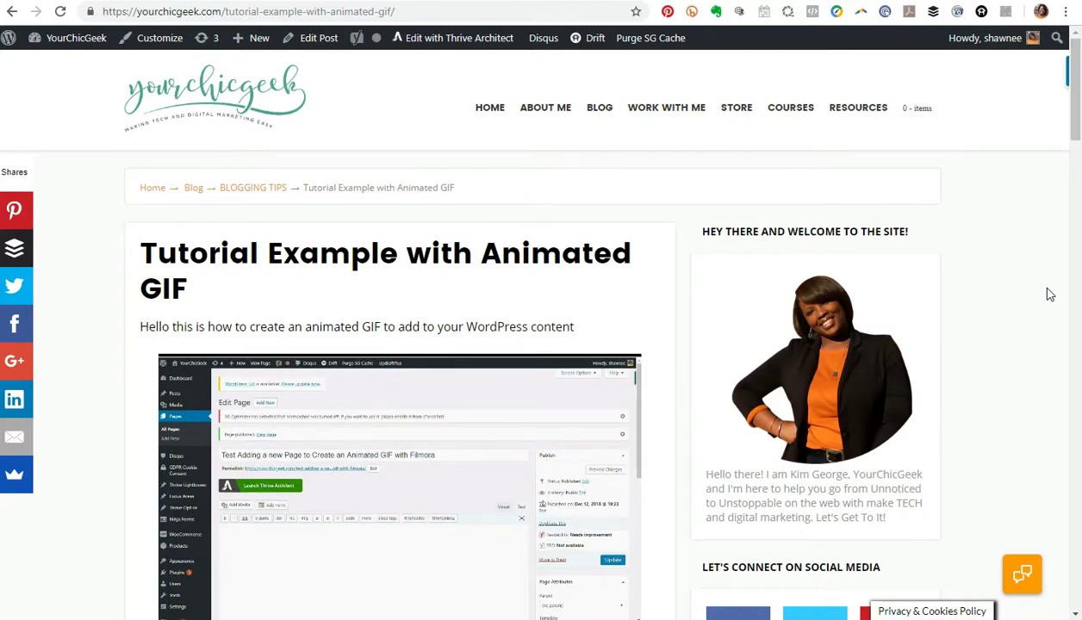
pyautogui.scroll(-2, 1050, 295)
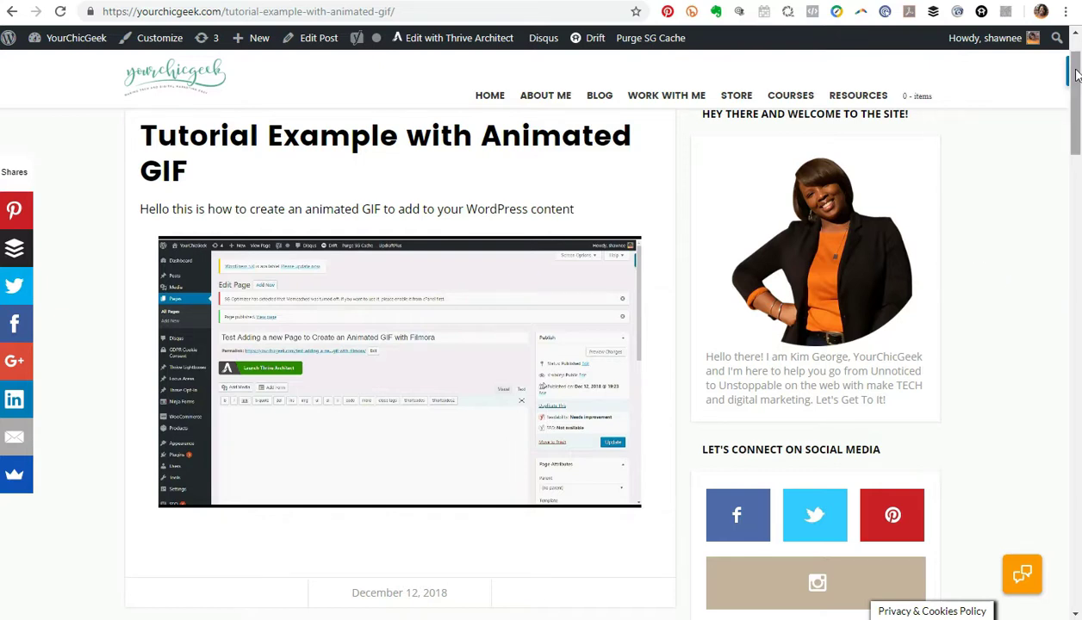
pyautogui.moveTo(1073, 86)
pyautogui.mouseDown()
pyautogui.moveTo(1074, 69)
pyautogui.moveTo(1075, 80)
pyautogui.mouseUp()
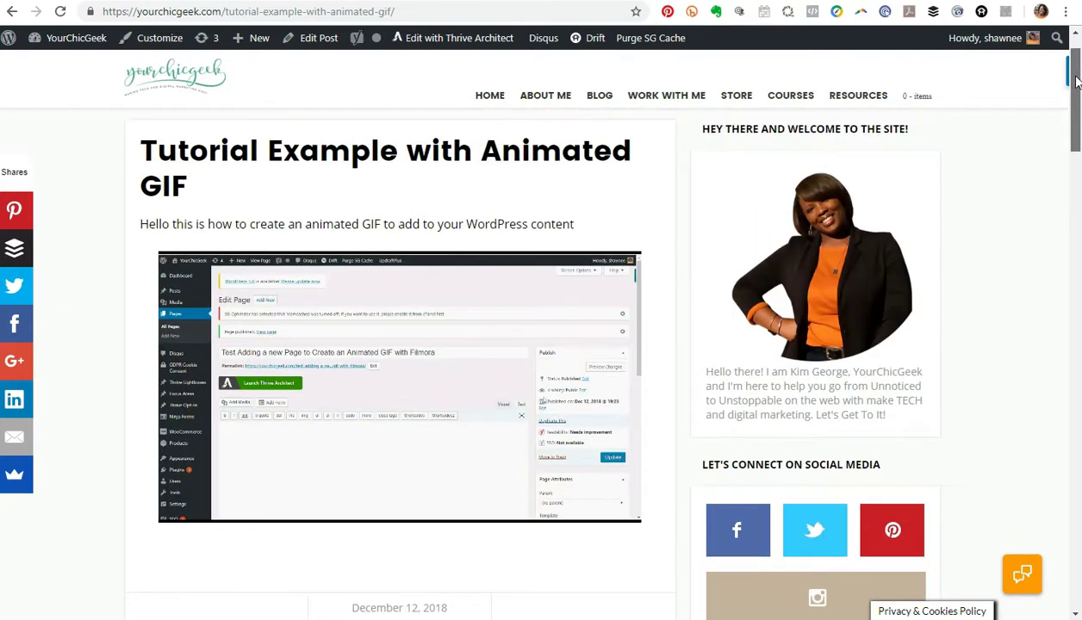